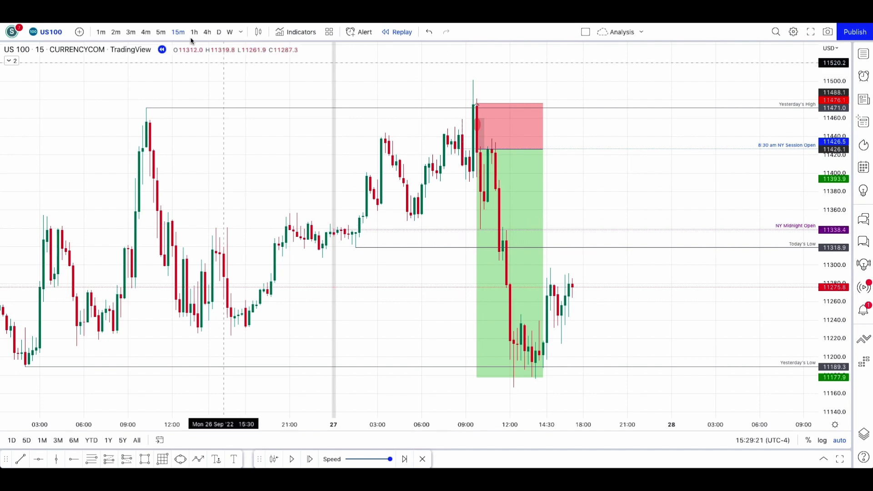
Review the US100 short trade on the 5-minute chart, zooming around it, then move to 3-minute candles
{"action": "left_click", "coordinate": [161, 32]}
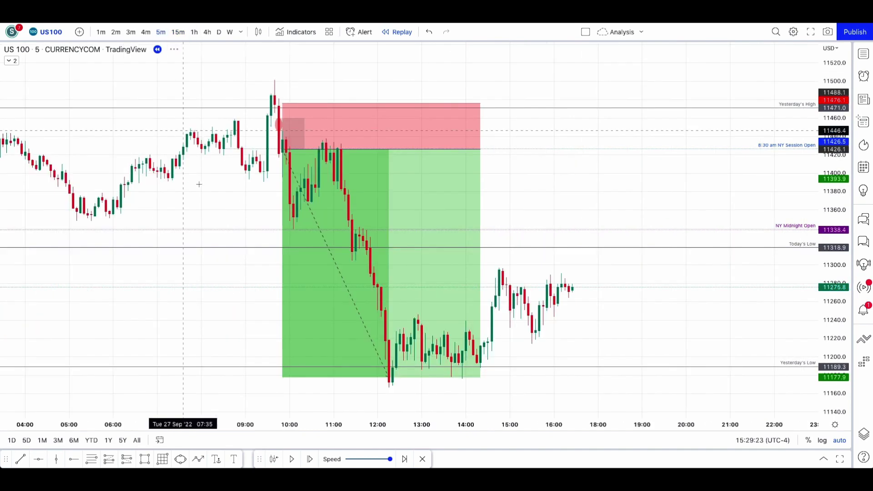
{"action": "scroll", "coordinate": [191, 118], "scroll_direction": "down", "scroll_amount": 5}
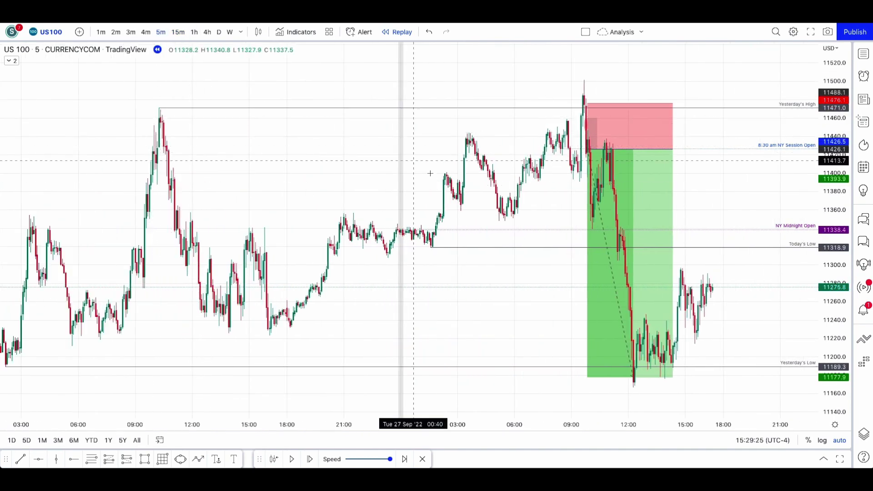
{"action": "scroll", "coordinate": [429, 173], "scroll_direction": "up", "scroll_amount": 5}
{"action": "scroll", "coordinate": [429, 173], "scroll_direction": "up", "scroll_amount": 1}
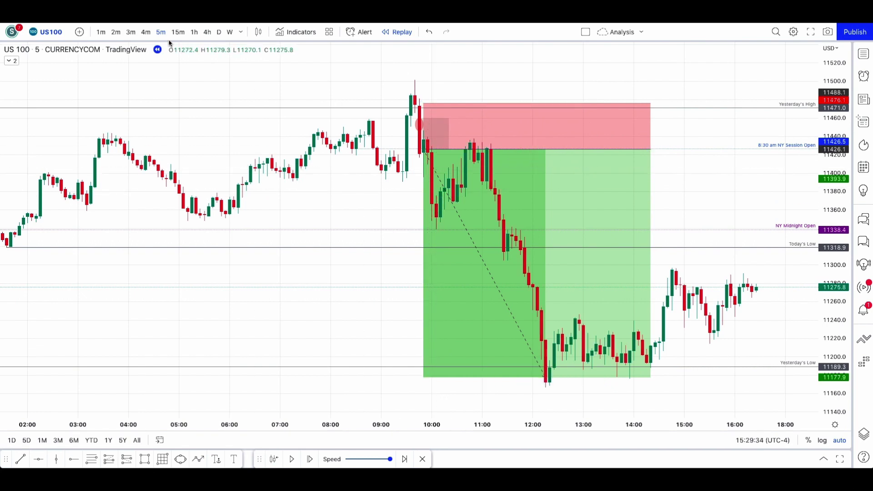
{"action": "left_click", "coordinate": [131, 32]}
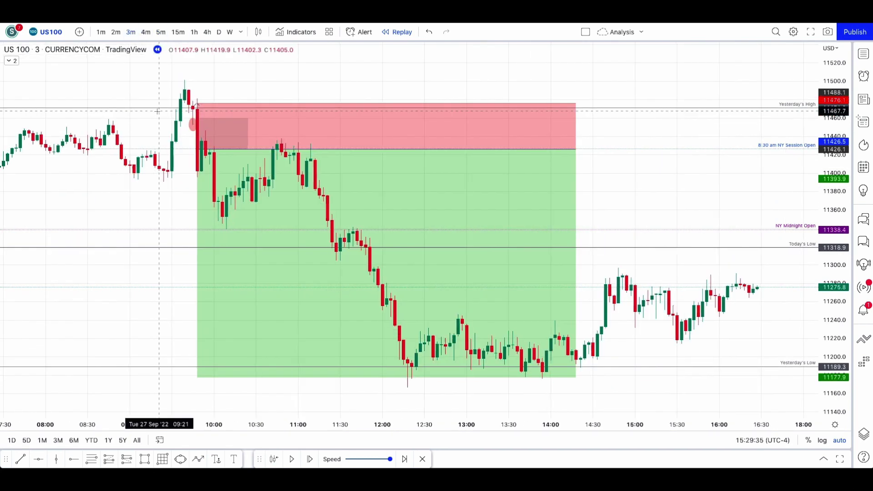
Show the short position's stop, closed P&L and target labels on the 2-minute chart
{"action": "left_click", "coordinate": [222, 124]}
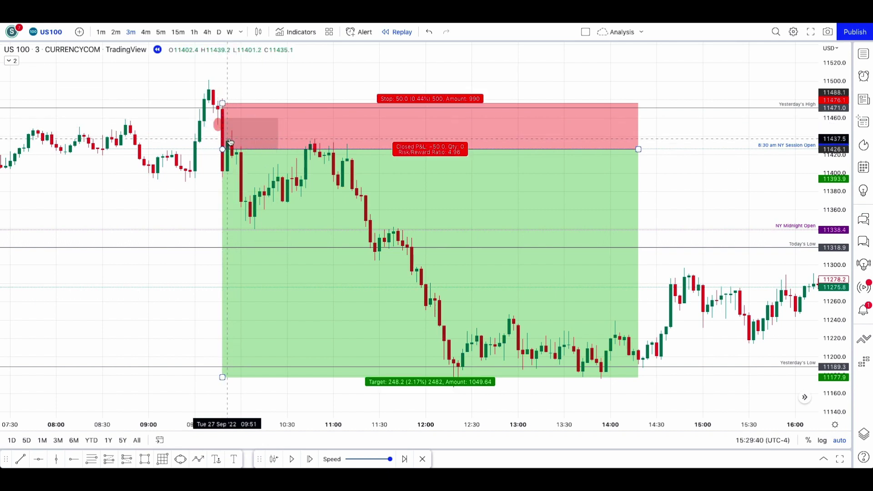
{"action": "left_click", "coordinate": [357, 277]}
{"action": "left_click", "coordinate": [116, 32]}
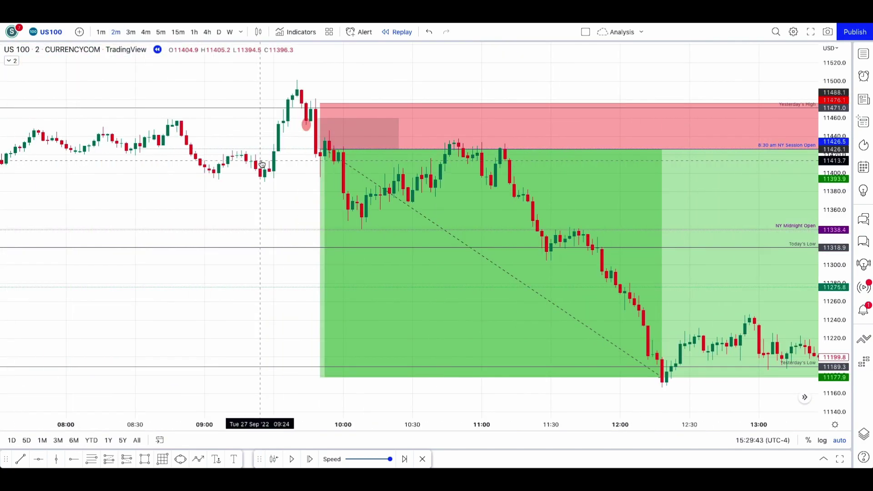
{"action": "left_click", "coordinate": [320, 152]}
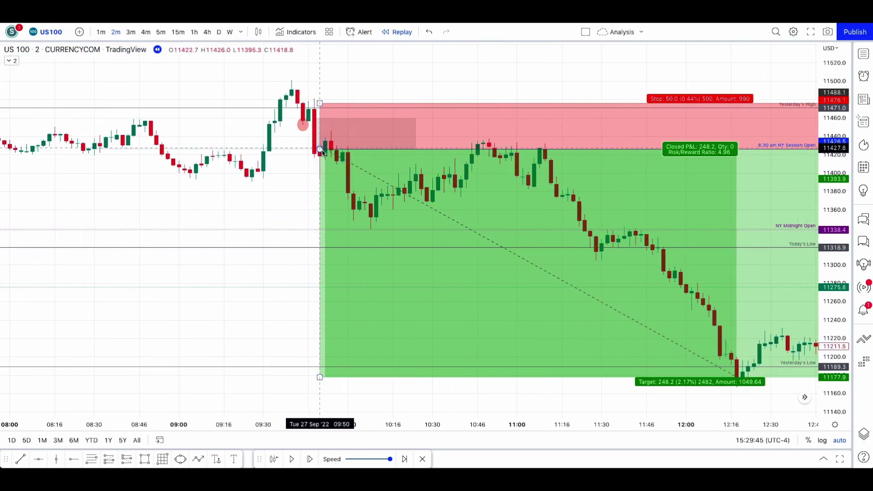
{"action": "left_click", "coordinate": [323, 152]}
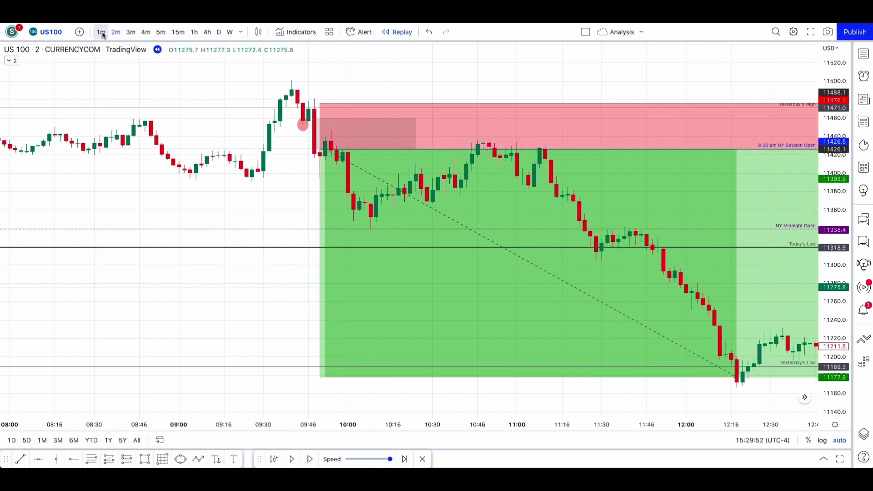
On 1-minute candles, scroll back to the 09:40 entry and measure the price drop after it
{"action": "left_click", "coordinate": [248, 177]}
{"action": "key", "text": "1"}
{"action": "key", "text": "Return"}
{"action": "scroll", "coordinate": [248, 182], "scroll_direction": "left", "scroll_amount": 10}
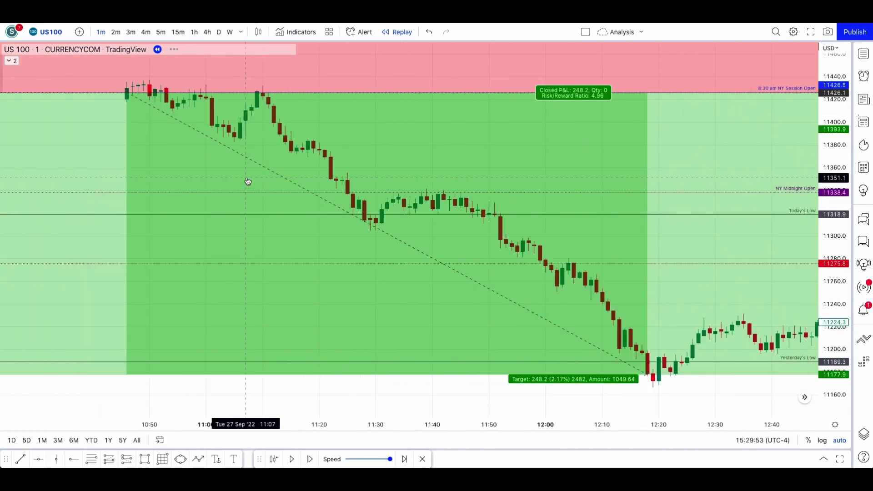
{"action": "scroll", "coordinate": [248, 182], "scroll_direction": "left", "scroll_amount": 10}
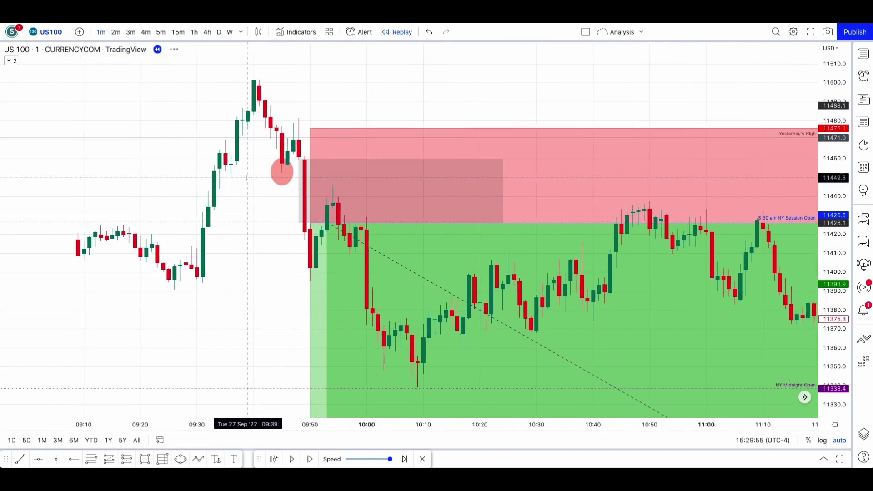
{"action": "scroll", "coordinate": [248, 181], "scroll_direction": "down", "scroll_amount": 3}
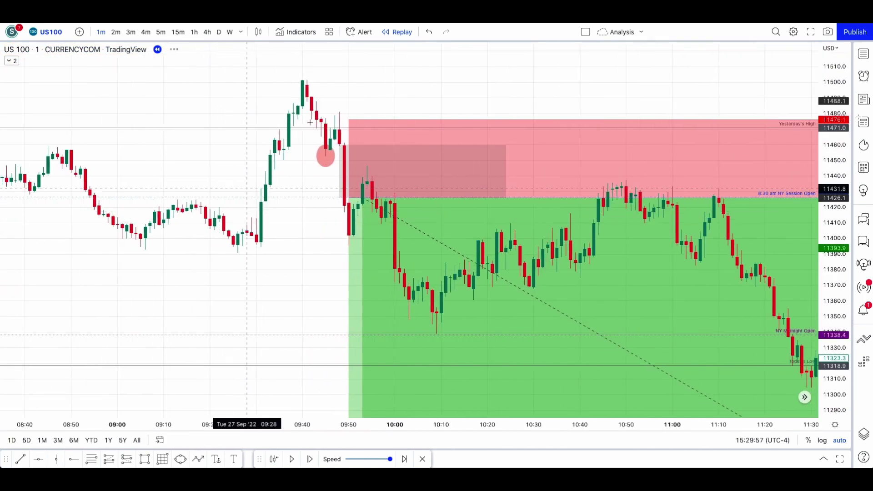
{"action": "left_click", "coordinate": [352, 113], "text": "shift"}
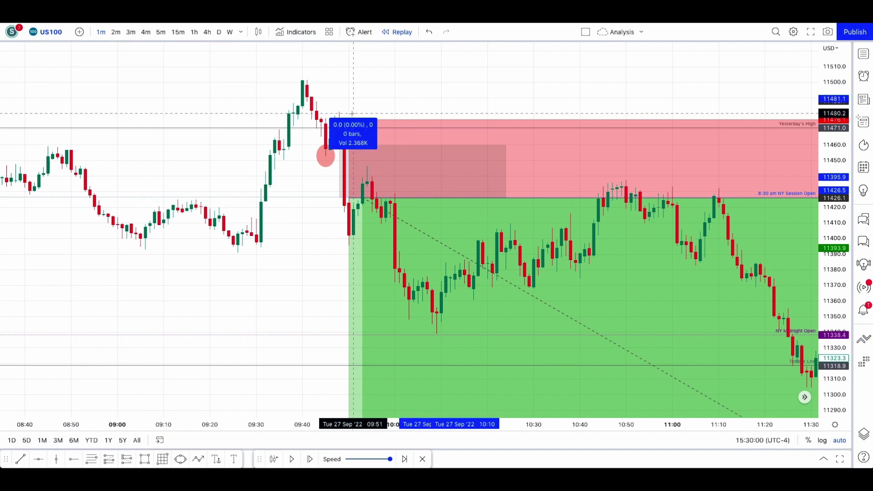
{"action": "left_click", "coordinate": [389, 244]}
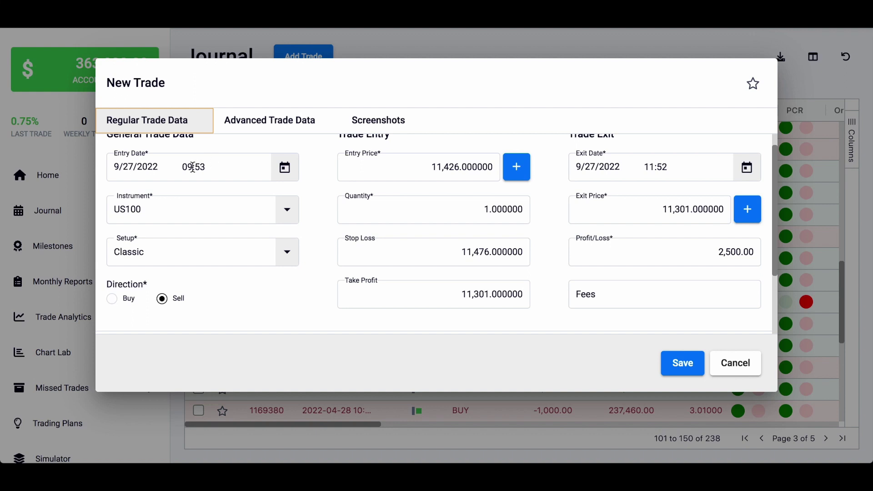
Choose US100 as the new trade's instrument and go to Advanced Trade Data
{"action": "left_click", "coordinate": [178, 208]}
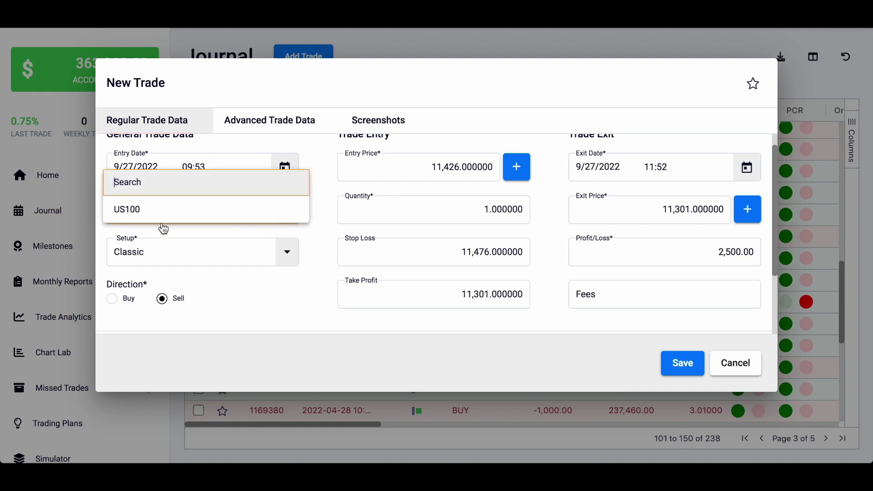
{"action": "left_click", "coordinate": [315, 246]}
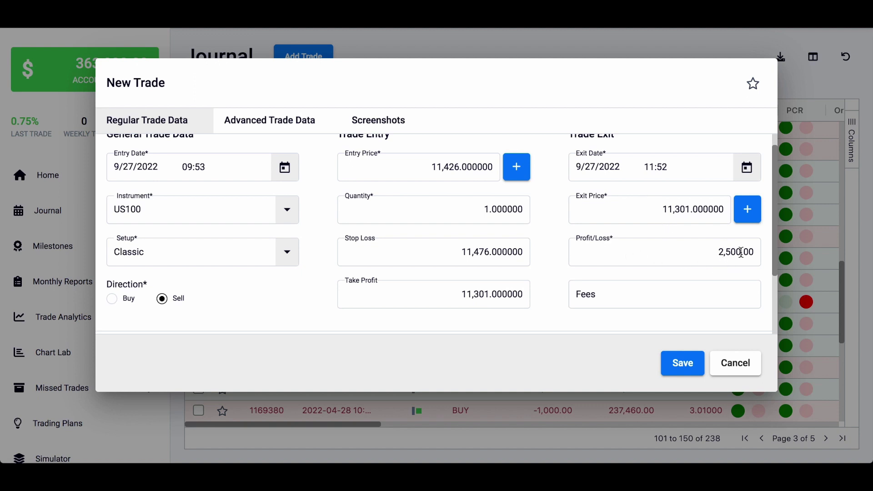
{"action": "left_click", "coordinate": [287, 121]}
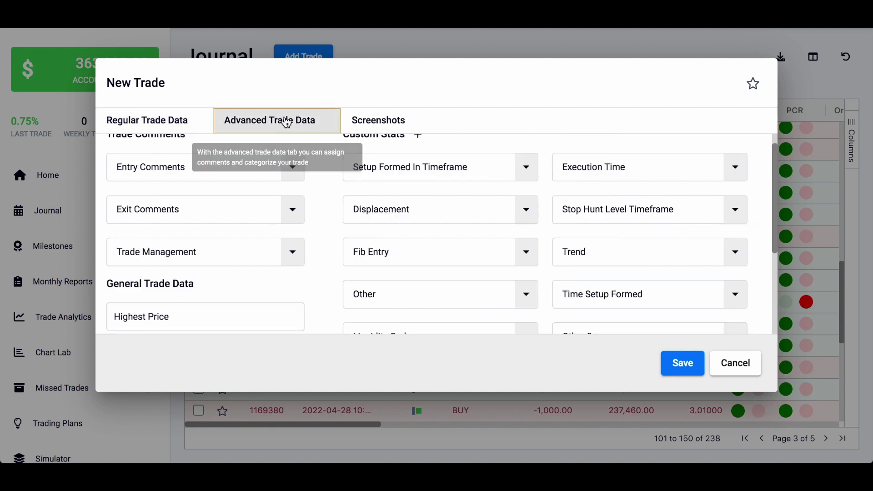
Open the Entry Comments dropdown on Advanced Trade Data and look through its options
{"action": "scroll", "coordinate": [375, 234], "scroll_direction": "up", "scroll_amount": 1}
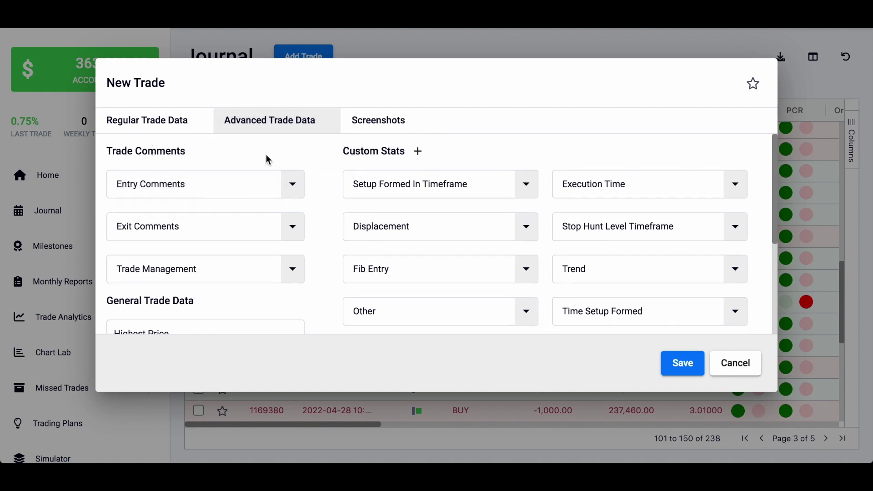
{"action": "left_click", "coordinate": [155, 191]}
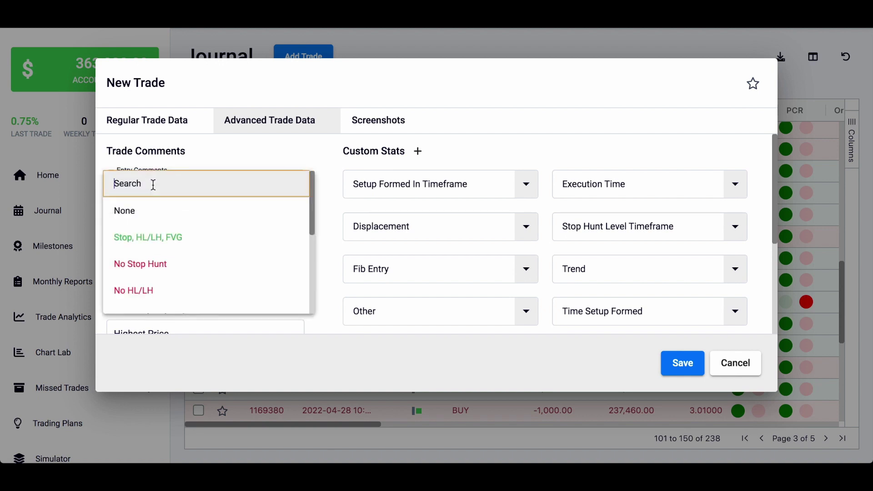
{"action": "scroll", "coordinate": [185, 241], "scroll_direction": "down", "scroll_amount": 5}
{"action": "scroll", "coordinate": [185, 241], "scroll_direction": "up", "scroll_amount": 5}
{"action": "scroll", "coordinate": [183, 239], "scroll_direction": "down", "scroll_amount": 2}
{"action": "scroll", "coordinate": [184, 238], "scroll_direction": "up", "scroll_amount": 1}
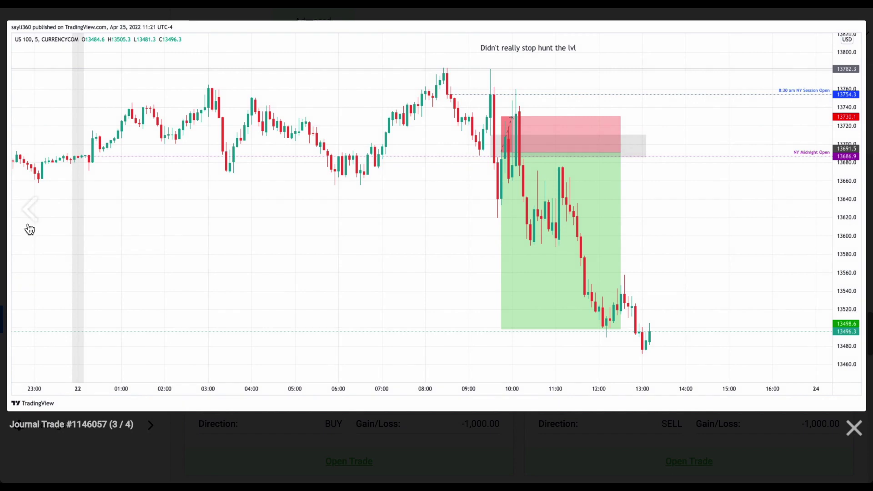
{"action": "left_click", "coordinate": [30, 211]}
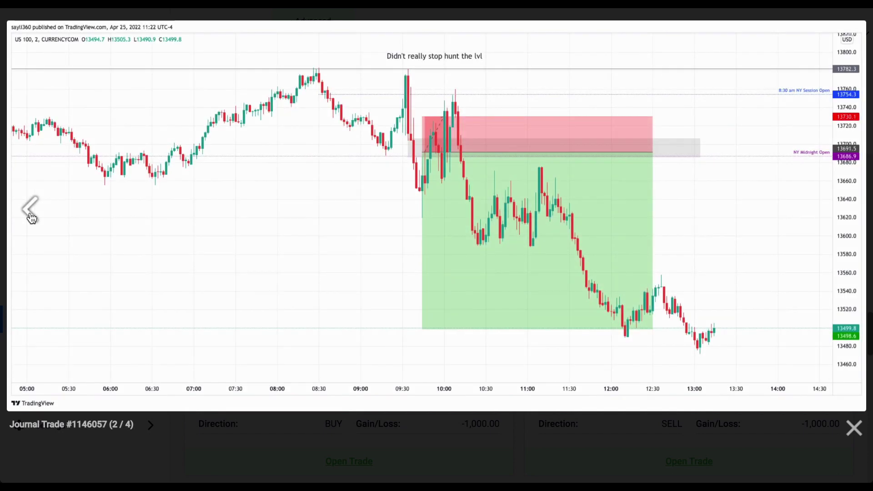
{"action": "left_click", "coordinate": [30, 211]}
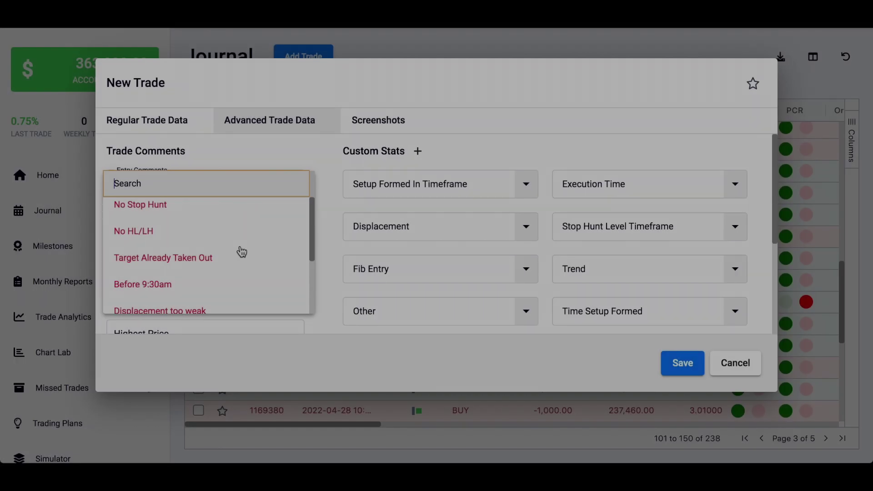
{"action": "scroll", "coordinate": [239, 252], "scroll_direction": "down", "scroll_amount": 1}
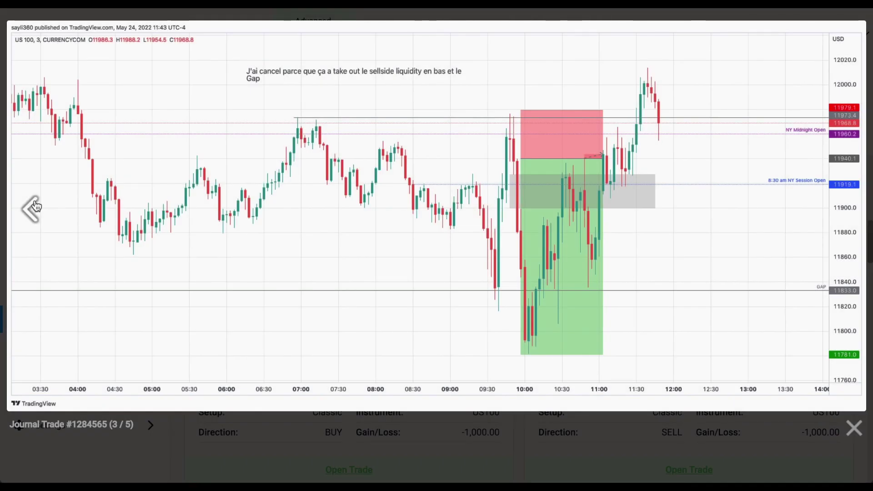
{"action": "left_click", "coordinate": [36, 206]}
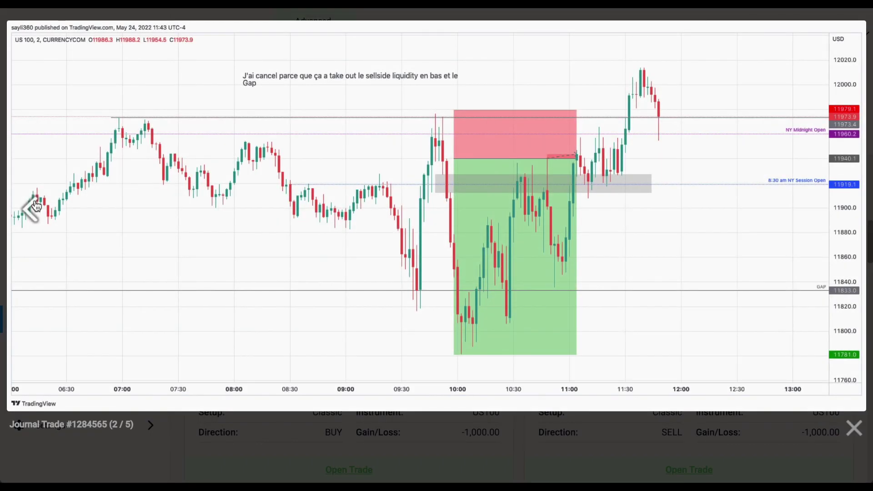
{"action": "left_click", "coordinate": [36, 206]}
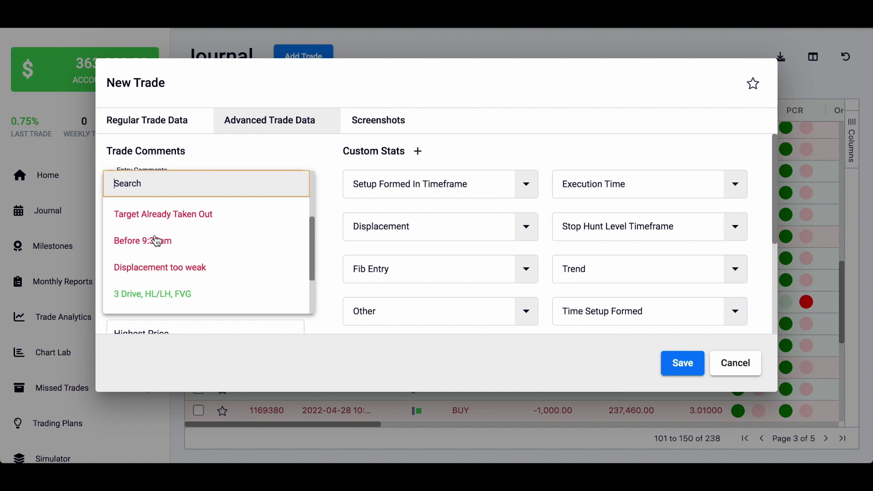
Page back through an earlier US100 trade's four chart screenshots to the first one
{"action": "scroll", "coordinate": [154, 245], "scroll_direction": "down", "scroll_amount": 1}
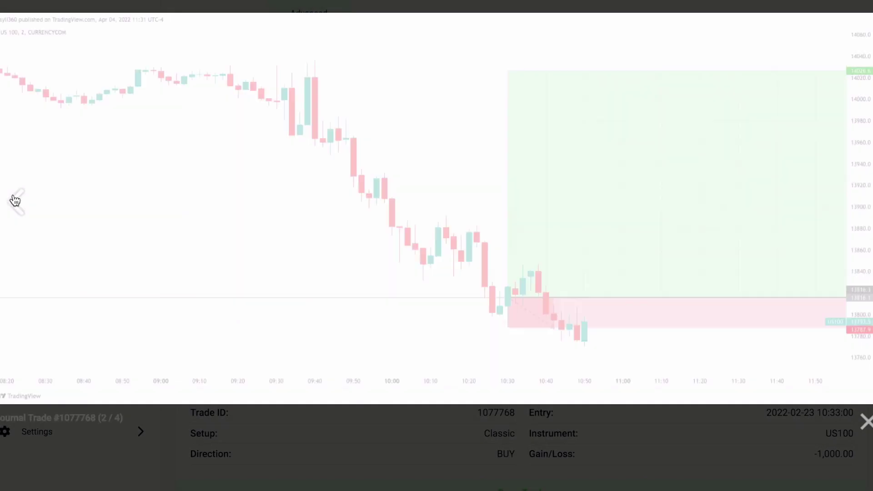
{"action": "left_click", "coordinate": [16, 200]}
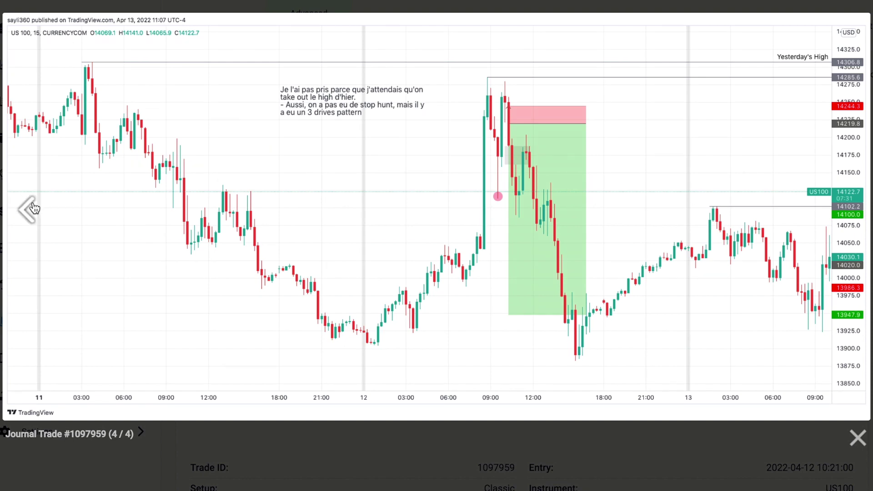
{"action": "left_click", "coordinate": [29, 209]}
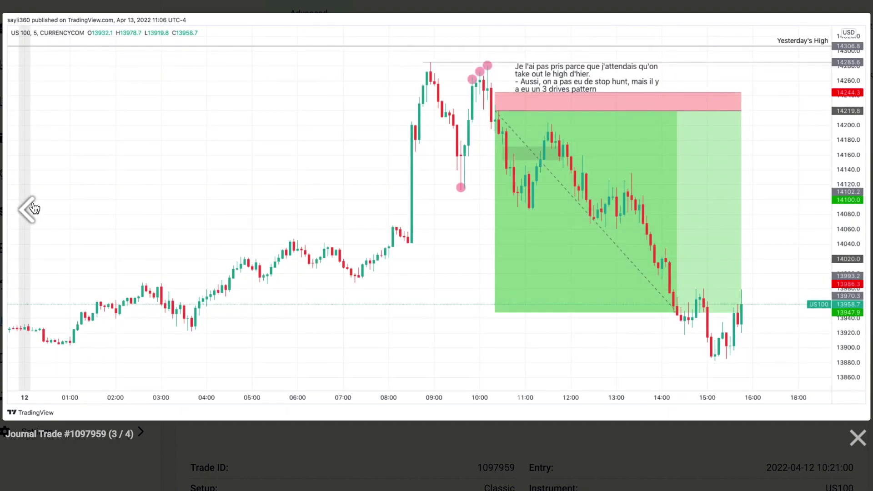
{"action": "left_click", "coordinate": [34, 209]}
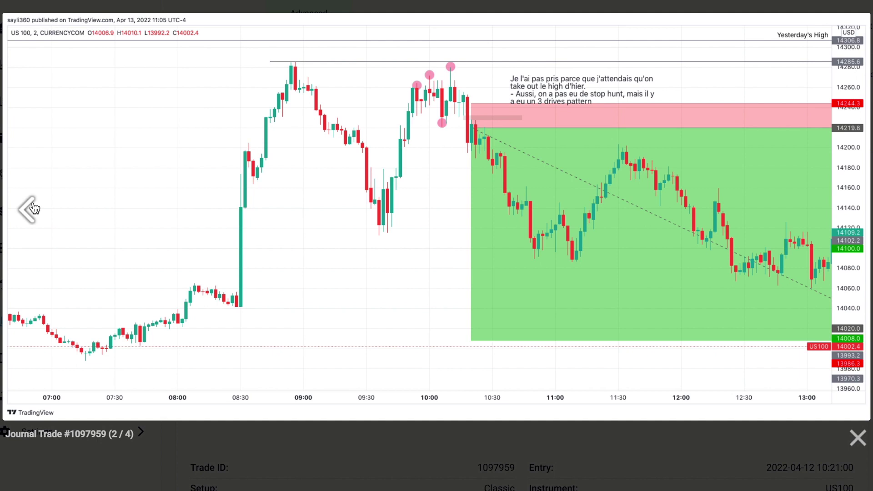
{"action": "left_click", "coordinate": [35, 208]}
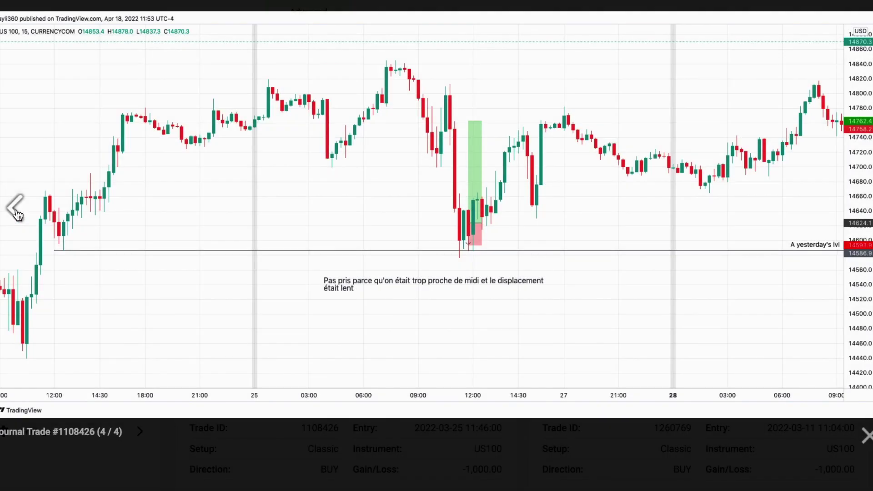
Page back through more past trades' screenshot galleries, including their 5-, 2- and 1-minute charts
{"action": "left_click", "coordinate": [16, 213]}
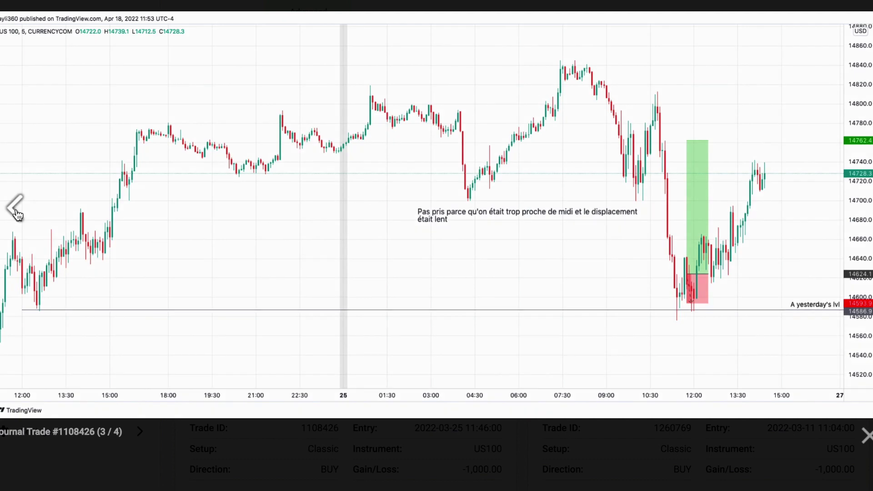
{"action": "left_click", "coordinate": [16, 213]}
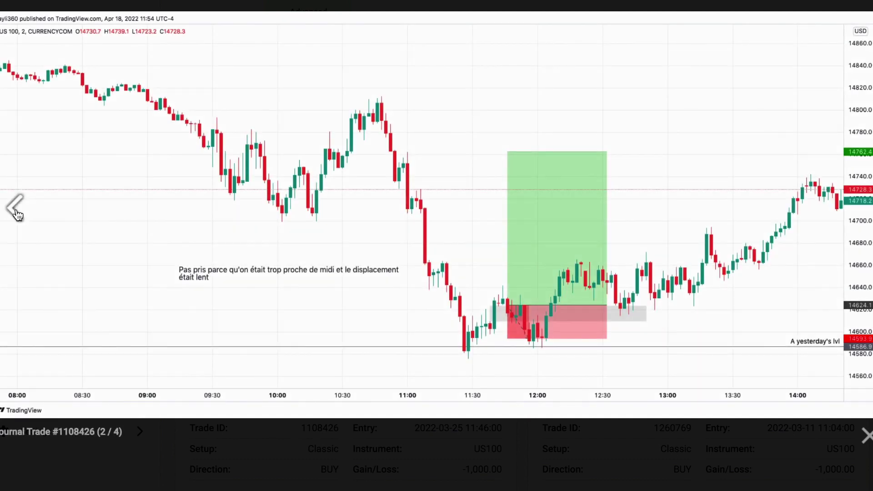
{"action": "left_click", "coordinate": [16, 213]}
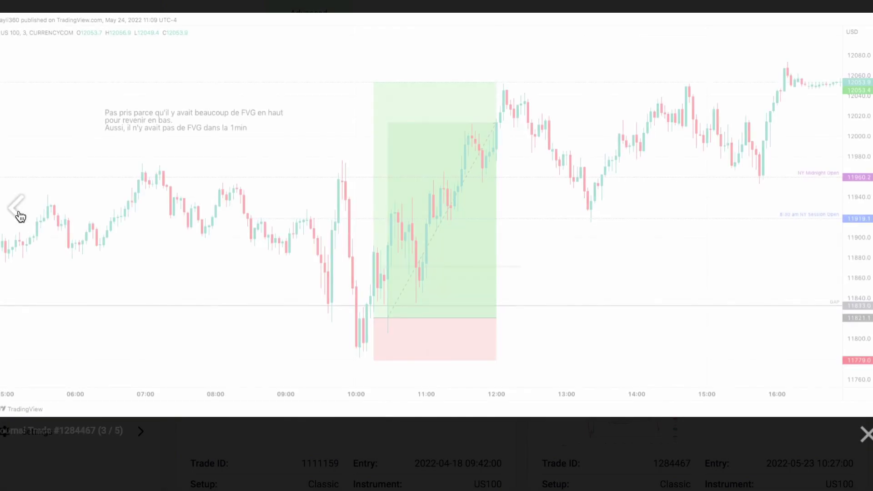
{"action": "left_click", "coordinate": [18, 211]}
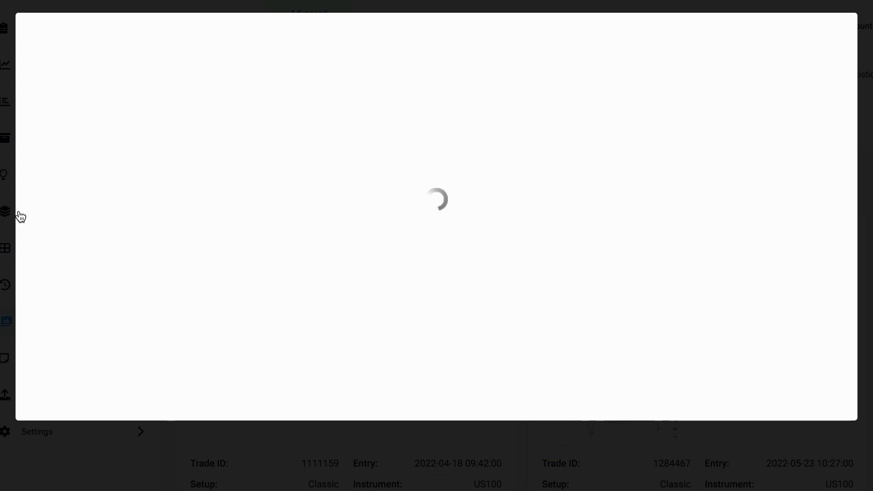
{"action": "left_click", "coordinate": [36, 210]}
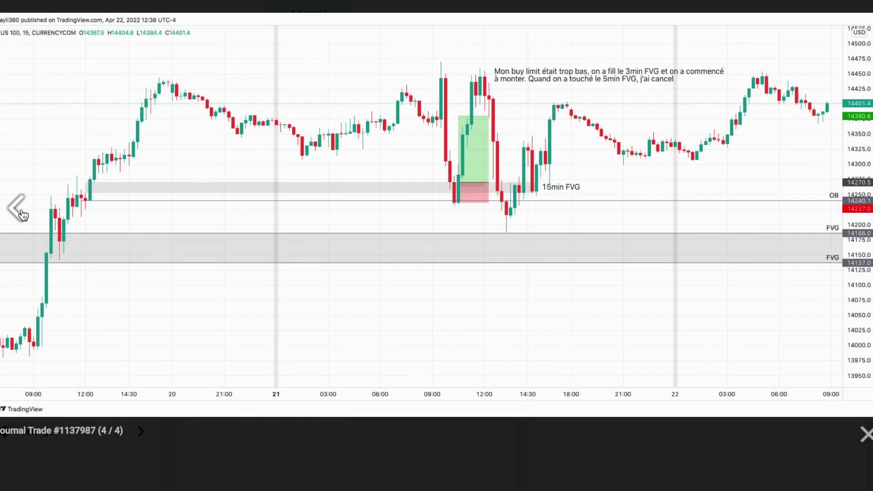
{"action": "left_click", "coordinate": [23, 215]}
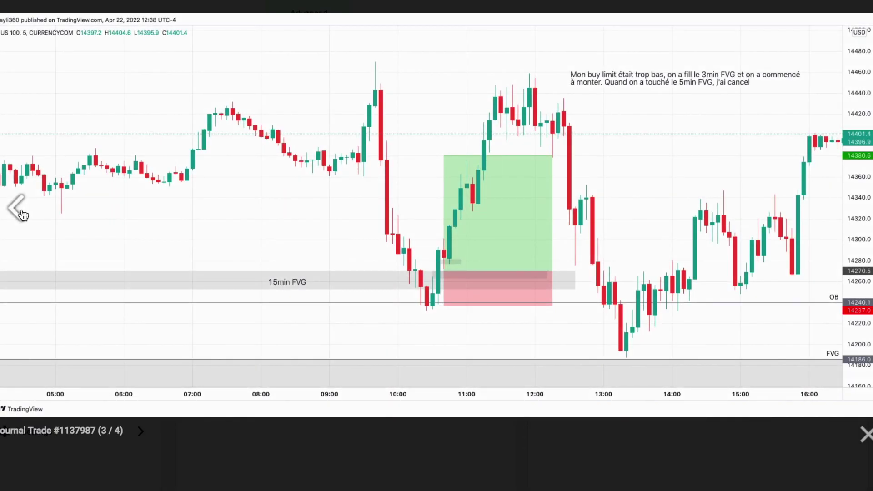
{"action": "left_click", "coordinate": [23, 214]}
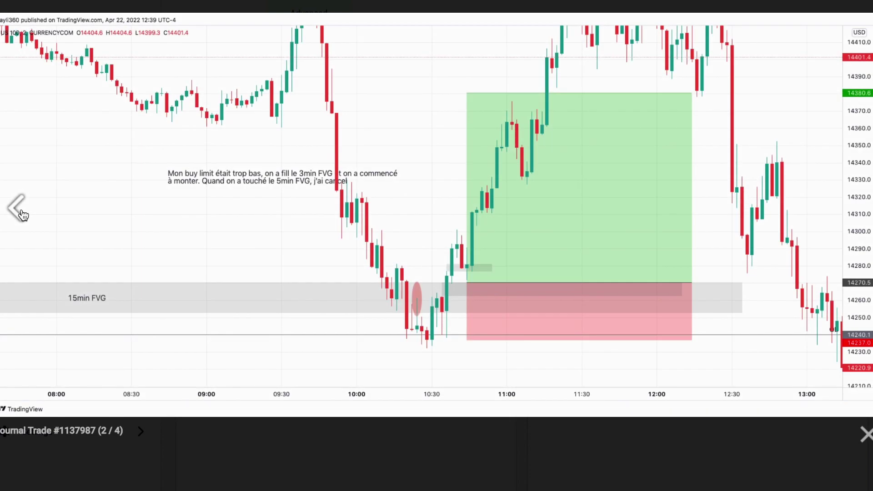
{"action": "left_click", "coordinate": [23, 215]}
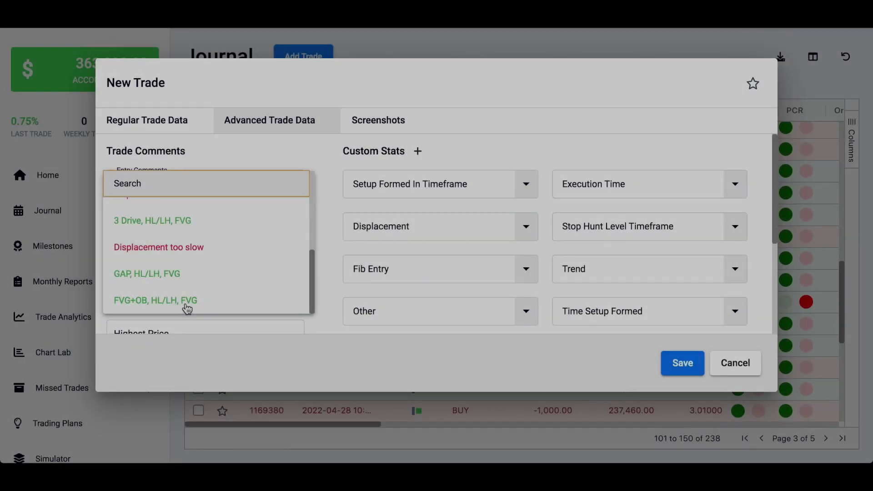
Set the entry comment to 'Stop, HL/LH, FVG'
{"action": "scroll", "coordinate": [190, 273], "scroll_direction": "up", "scroll_amount": 5}
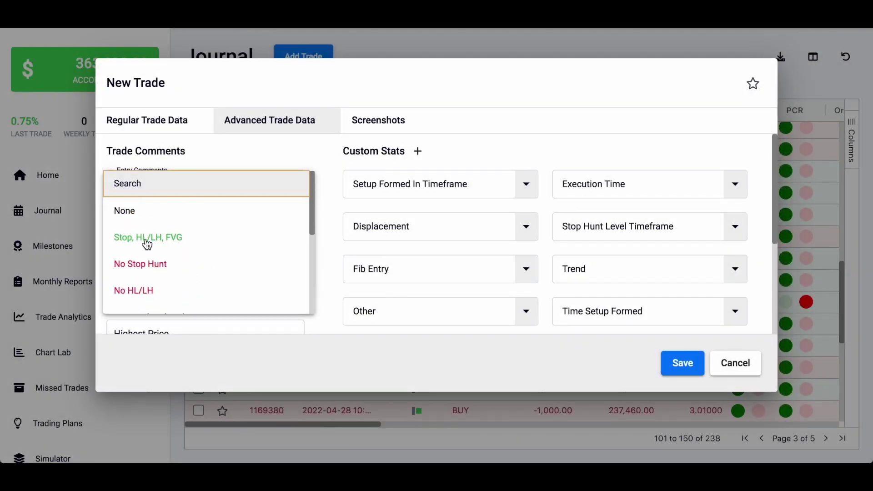
{"action": "left_click", "coordinate": [155, 243]}
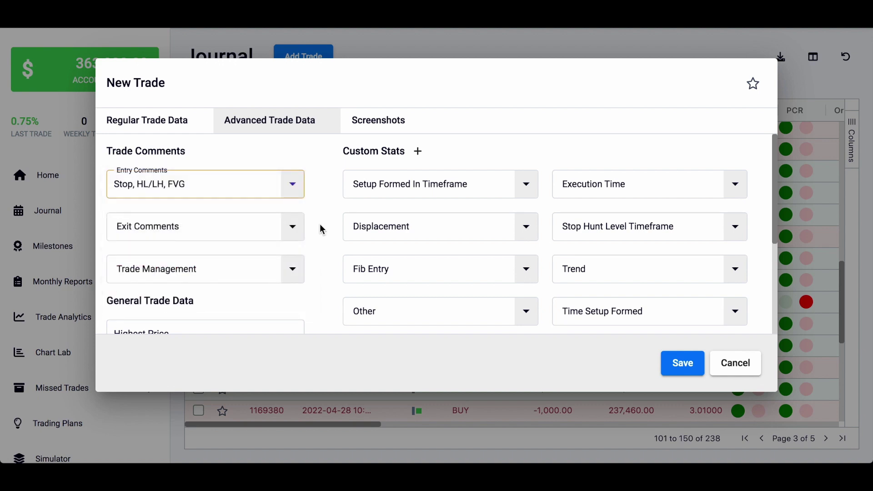
{"action": "scroll", "coordinate": [318, 219], "scroll_direction": "down", "scroll_amount": 1}
Choose 'TP' as the exit comment, then look through the Trade Management choices
{"action": "left_click", "coordinate": [249, 199]}
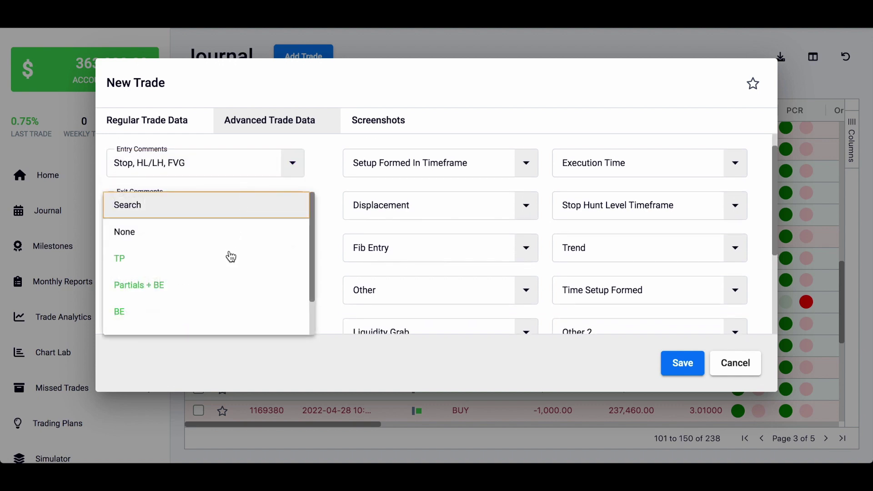
{"action": "scroll", "coordinate": [231, 256], "scroll_direction": "down", "scroll_amount": 1}
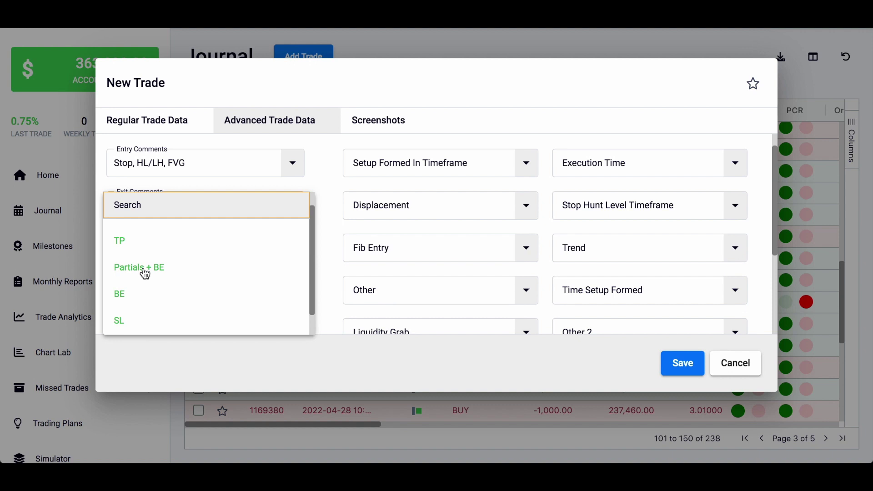
{"action": "scroll", "coordinate": [145, 275], "scroll_direction": "down", "scroll_amount": 1}
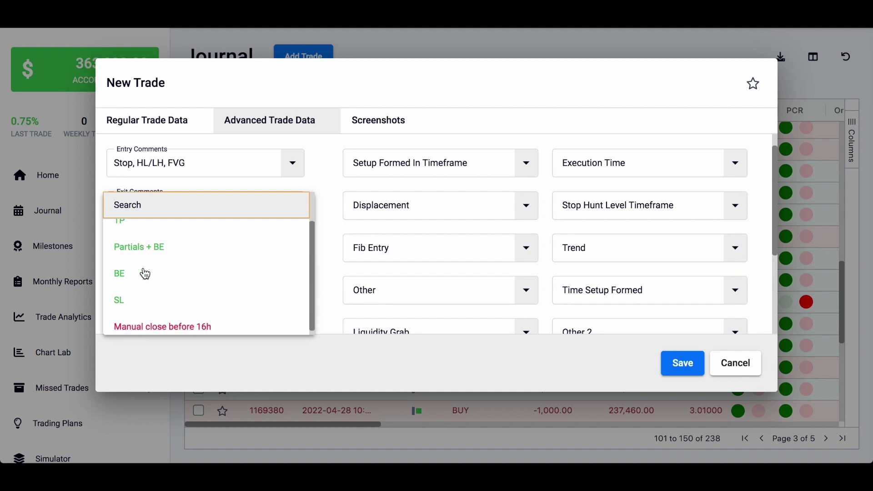
{"action": "scroll", "coordinate": [146, 274], "scroll_direction": "down", "scroll_amount": 1}
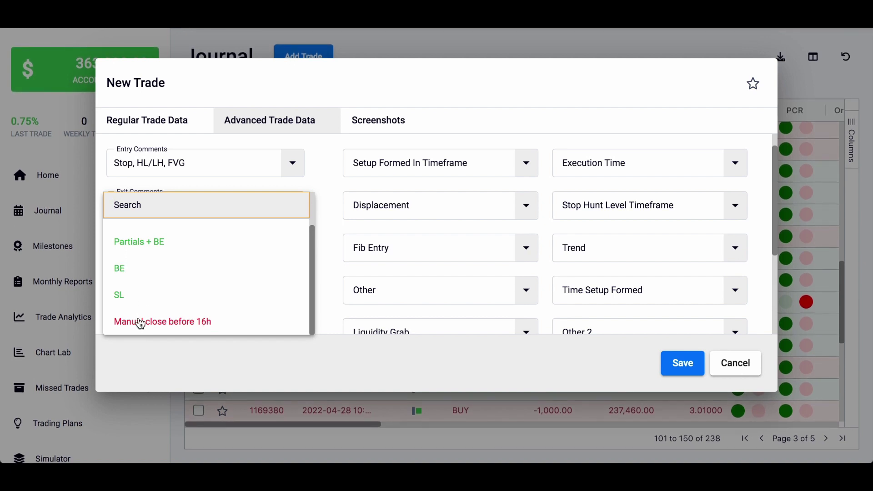
{"action": "scroll", "coordinate": [147, 279], "scroll_direction": "up", "scroll_amount": 2}
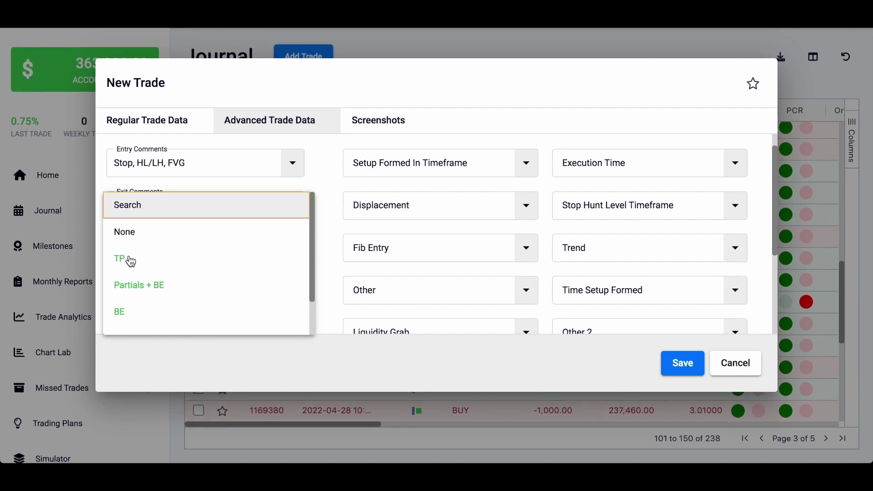
{"action": "left_click", "coordinate": [126, 258]}
{"action": "left_click", "coordinate": [204, 249]}
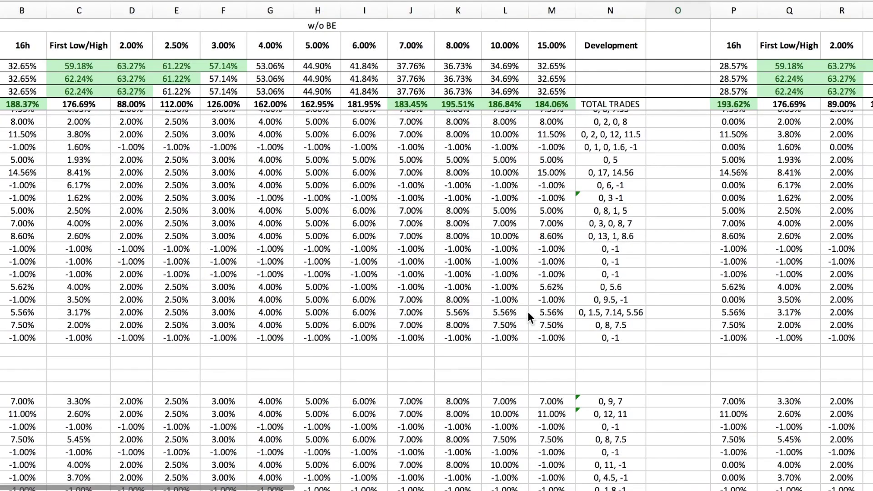
{"action": "scroll", "coordinate": [527, 312], "scroll_direction": "down", "scroll_amount": 5}
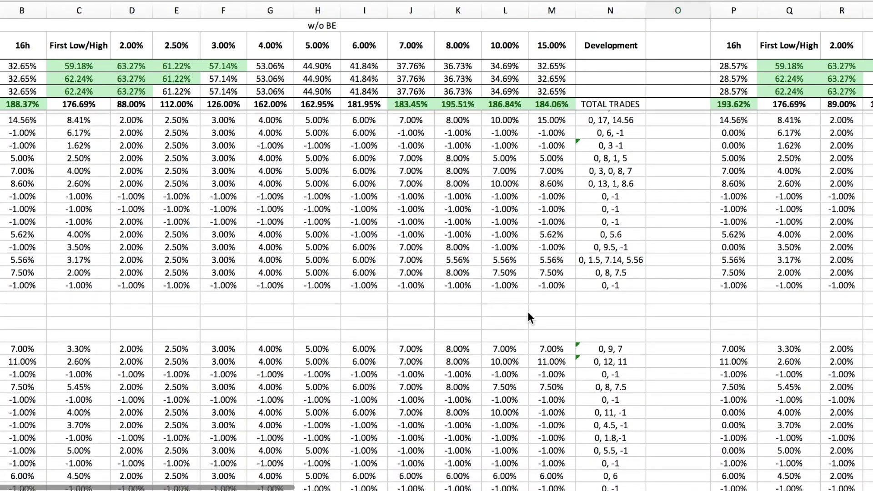
{"action": "scroll", "coordinate": [528, 312], "scroll_direction": "down", "scroll_amount": 3}
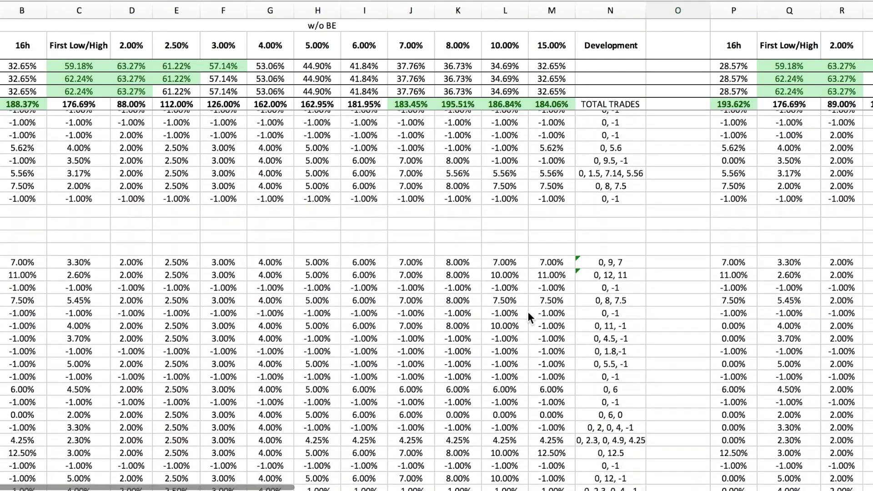
{"action": "scroll", "coordinate": [527, 312], "scroll_direction": "down", "scroll_amount": 3}
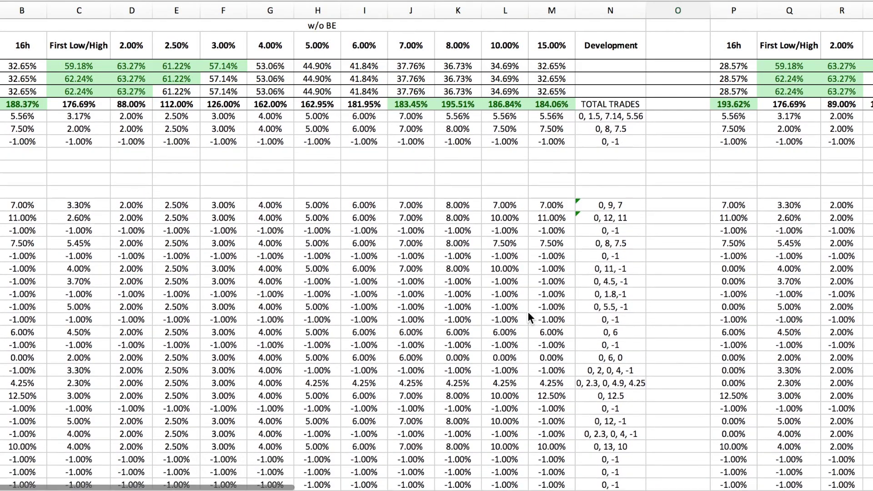
{"action": "scroll", "coordinate": [527, 312], "scroll_direction": "down", "scroll_amount": 3}
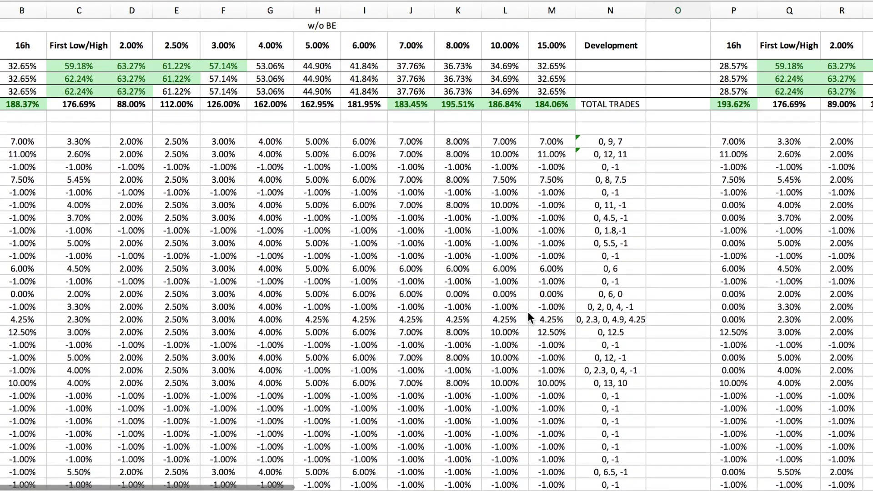
{"action": "scroll", "coordinate": [527, 312], "scroll_direction": "down", "scroll_amount": 3}
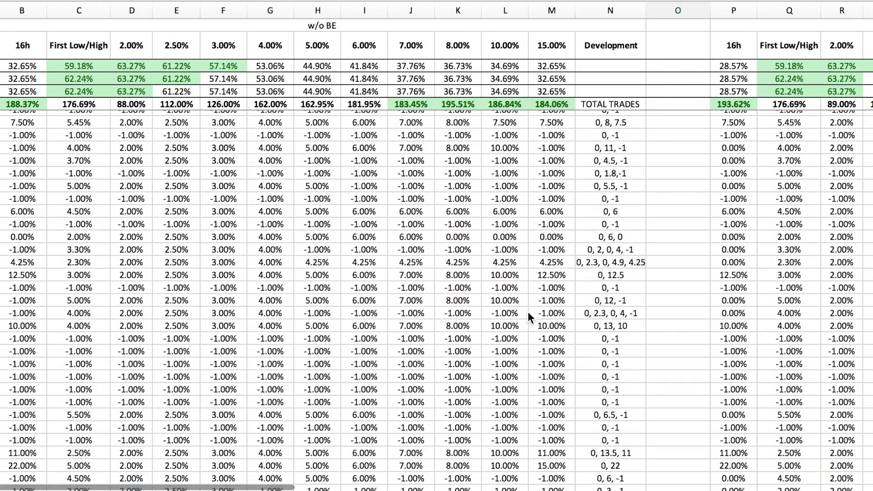
{"action": "scroll", "coordinate": [528, 312], "scroll_direction": "down", "scroll_amount": 2}
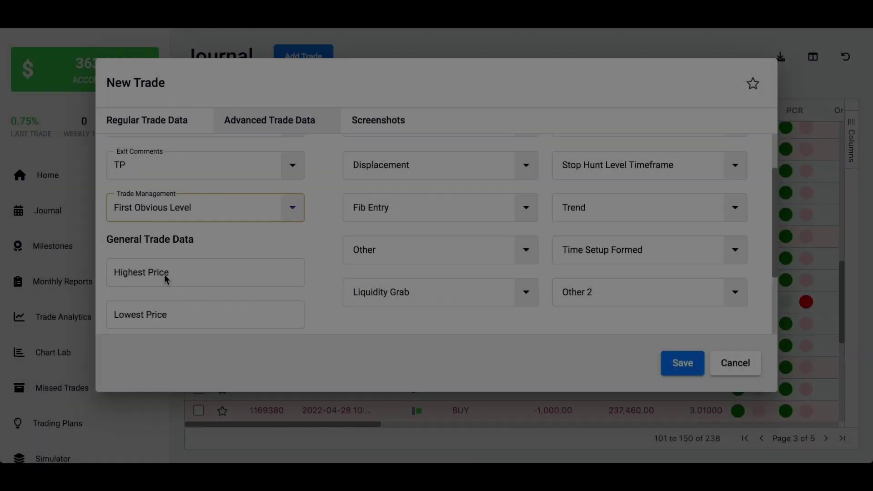
{"action": "left_click", "coordinate": [157, 271]}
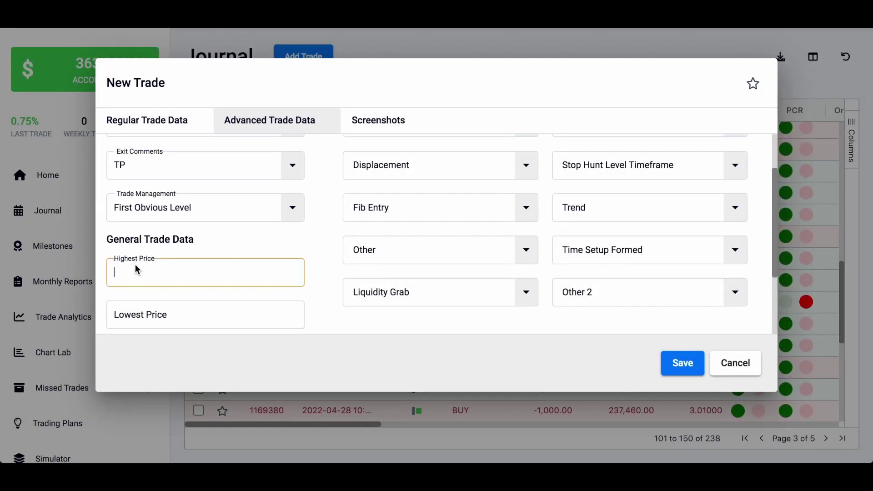
Select Yes under OTP Hit? in the trade's custom stats
{"action": "scroll", "coordinate": [166, 260], "scroll_direction": "down", "scroll_amount": 3}
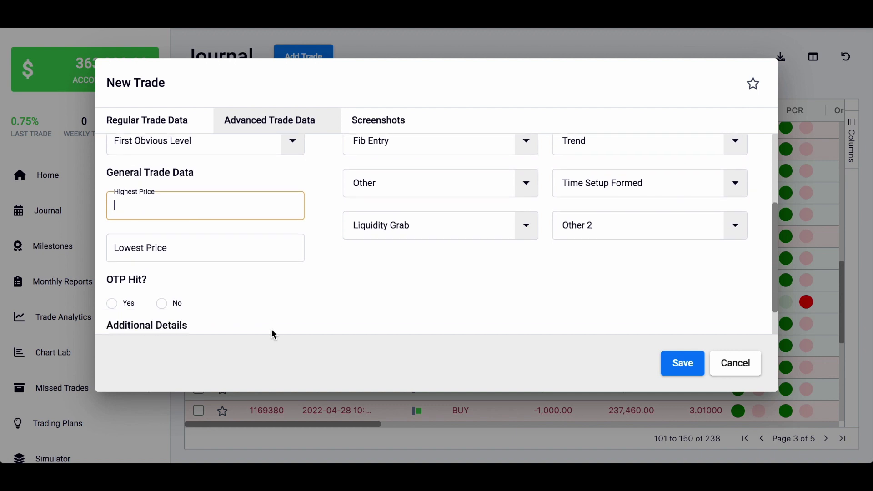
{"action": "mouse_move", "coordinate": [130, 265]}
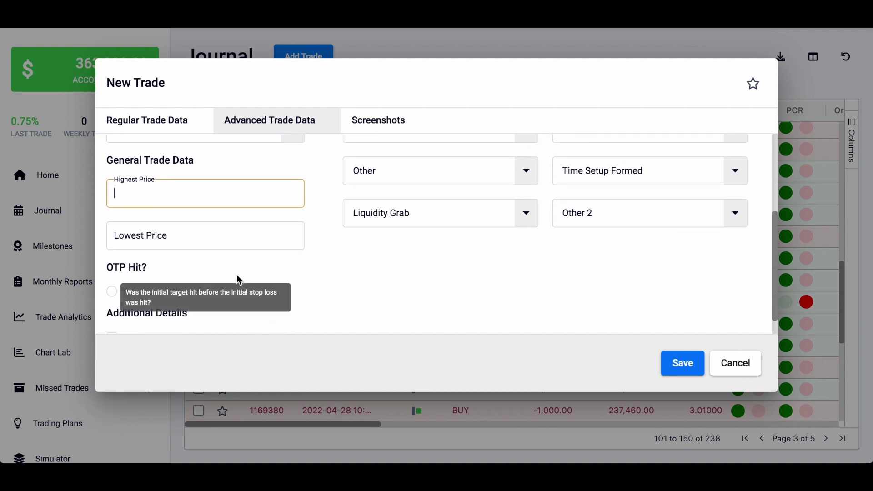
{"action": "left_click", "coordinate": [112, 291]}
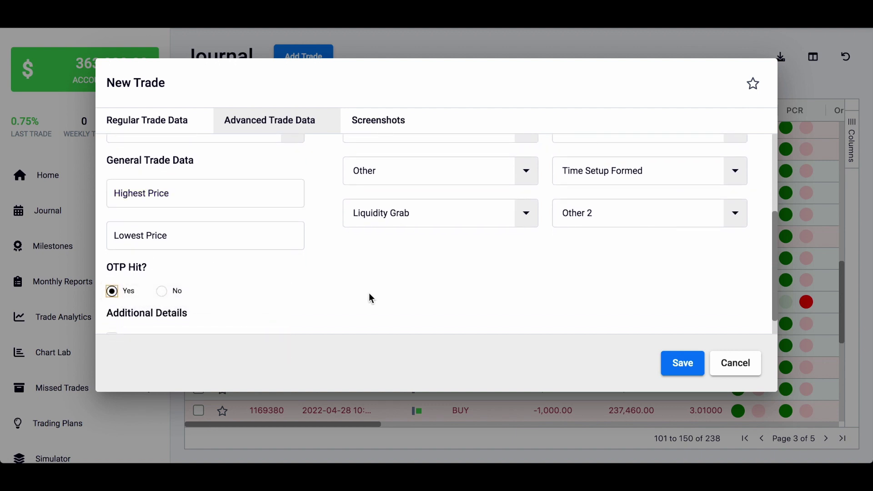
{"action": "scroll", "coordinate": [370, 295], "scroll_direction": "down", "scroll_amount": 1}
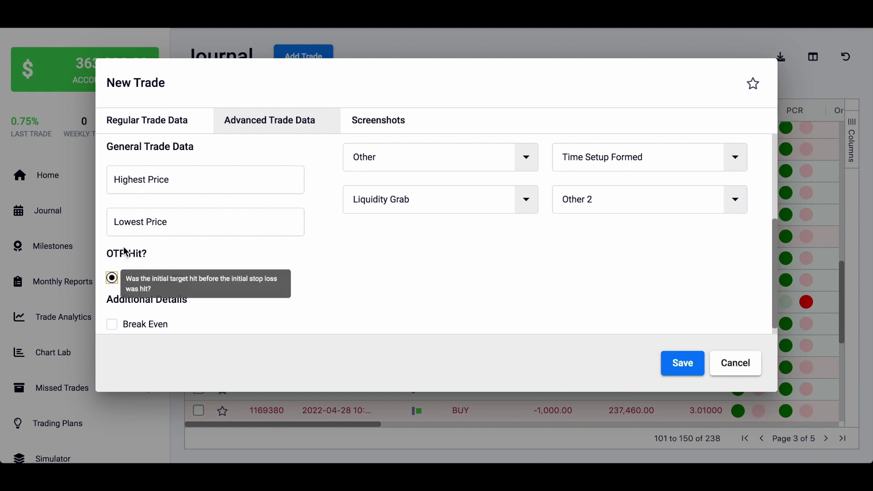
{"action": "mouse_move", "coordinate": [122, 265]}
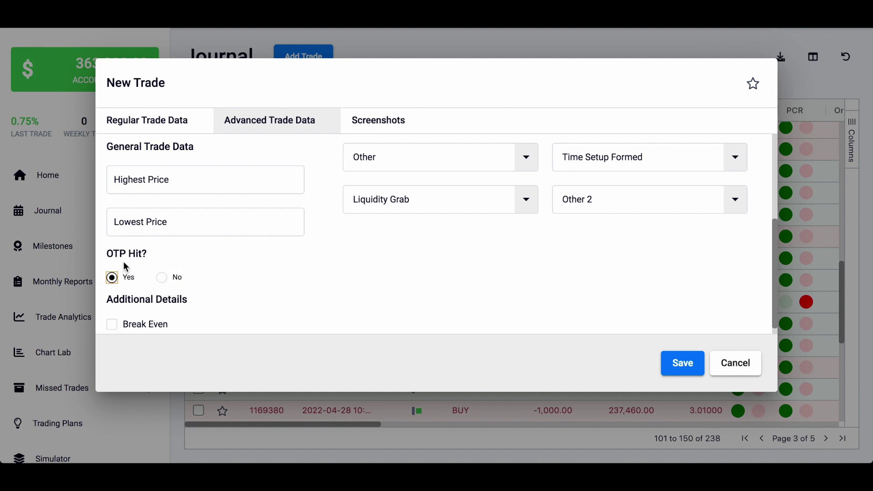
{"action": "scroll", "coordinate": [124, 262], "scroll_direction": "down", "scroll_amount": 1}
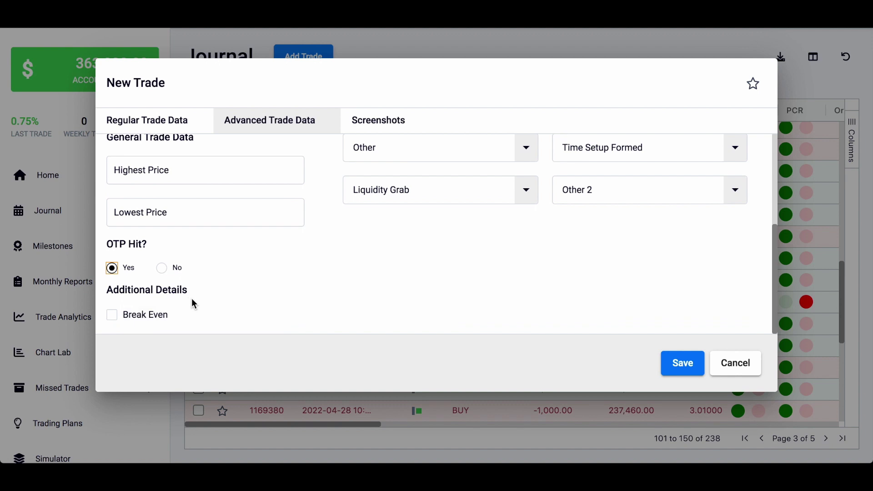
{"action": "scroll", "coordinate": [332, 321], "scroll_direction": "up", "scroll_amount": 5}
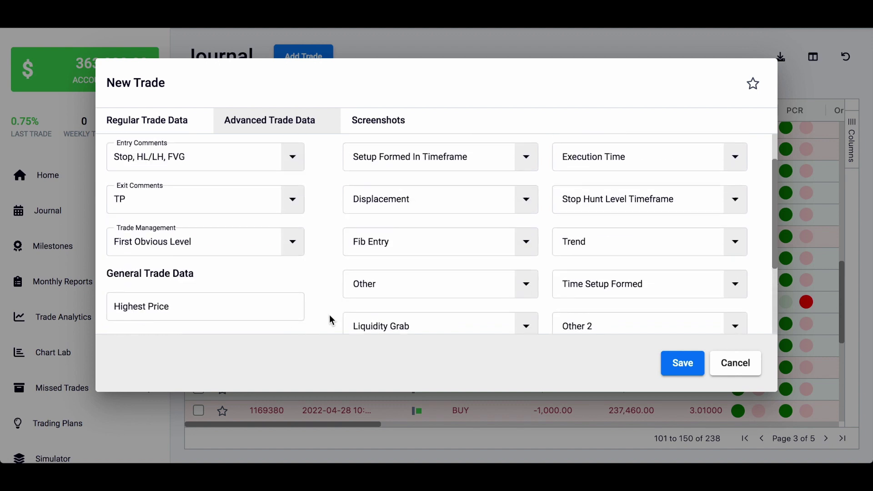
{"action": "scroll", "coordinate": [515, 209], "scroll_direction": "down", "scroll_amount": 1}
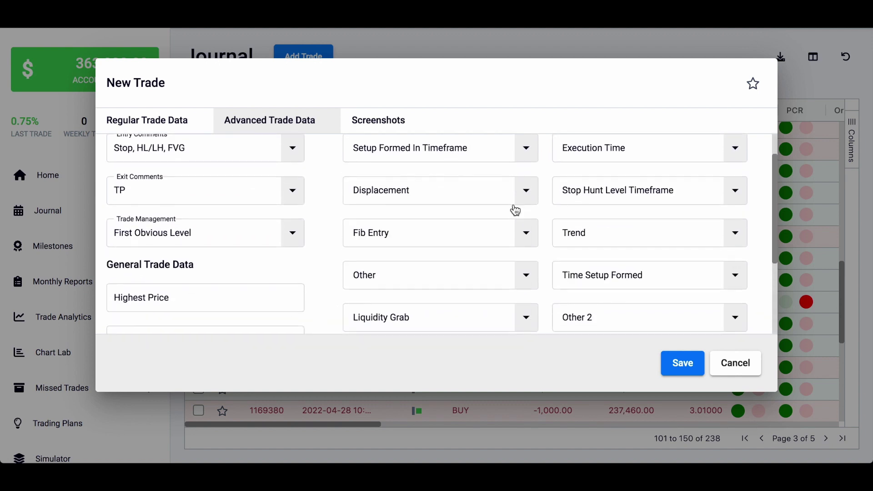
{"action": "scroll", "coordinate": [514, 206], "scroll_direction": "up", "scroll_amount": 1}
{"action": "mouse_move", "coordinate": [362, 150]}
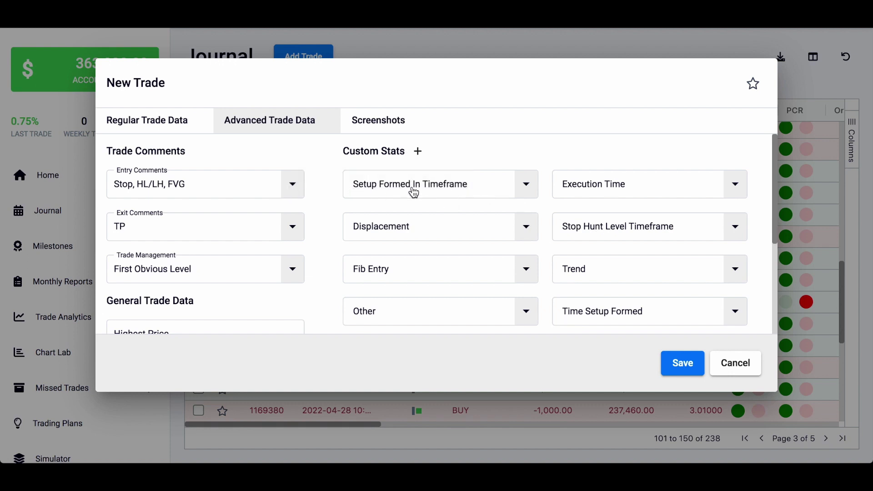
Tick 1 min, 2 min, 3 min, 4 min and 5 min under Setup Formed In Timeframe
{"action": "left_click", "coordinate": [377, 190]}
{"action": "left_click", "coordinate": [368, 212]}
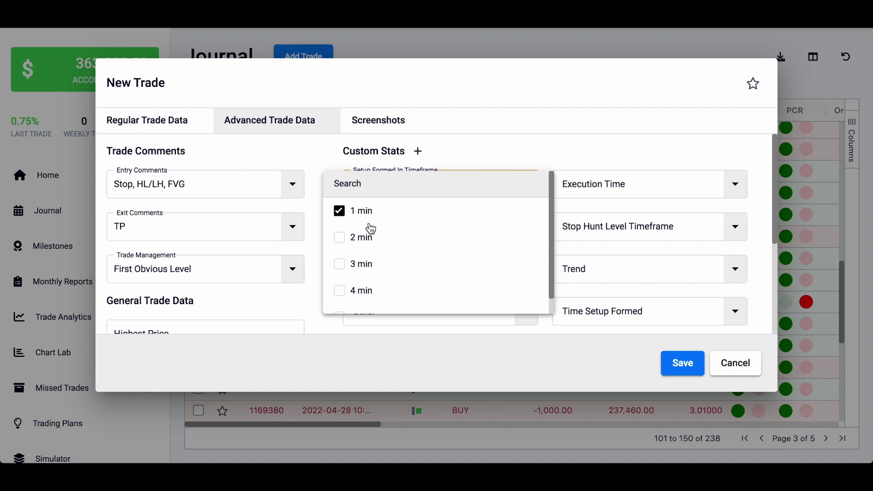
{"action": "left_click", "coordinate": [365, 239]}
{"action": "left_click", "coordinate": [366, 266]}
{"action": "scroll", "coordinate": [366, 282], "scroll_direction": "down", "scroll_amount": 1}
{"action": "left_click", "coordinate": [367, 276]}
{"action": "left_click", "coordinate": [366, 301]}
{"action": "left_click", "coordinate": [324, 93]}
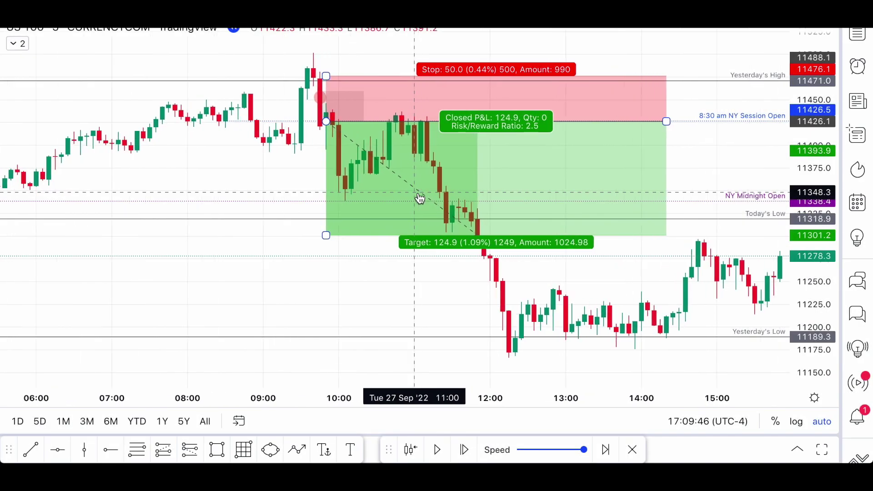
{"action": "scroll", "coordinate": [420, 199], "scroll_direction": "up", "scroll_amount": 3}
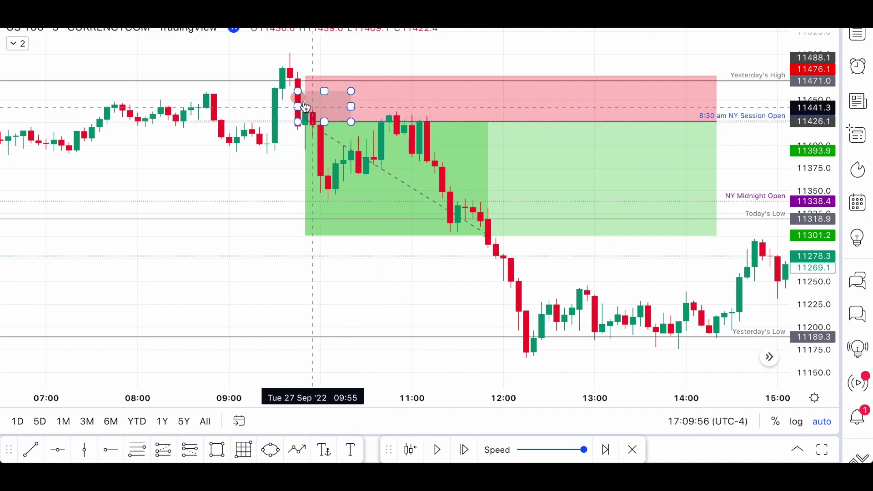
{"action": "left_click", "coordinate": [342, 152]}
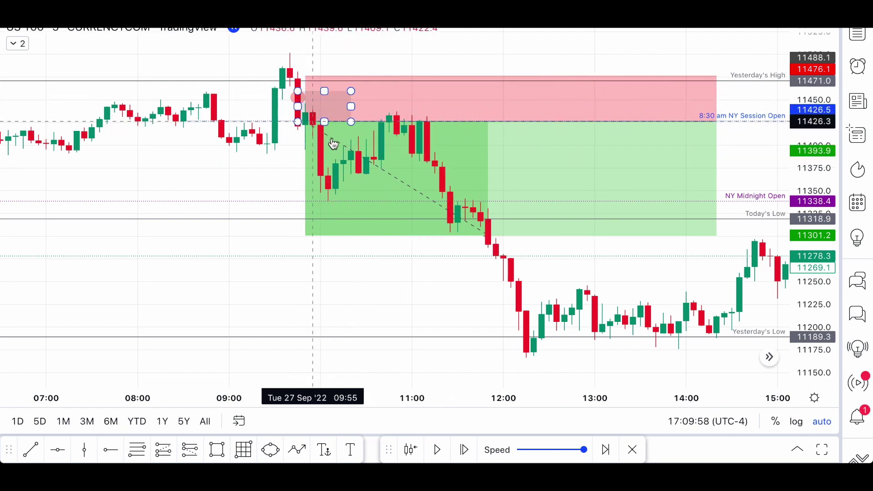
{"action": "left_click", "coordinate": [220, 179]}
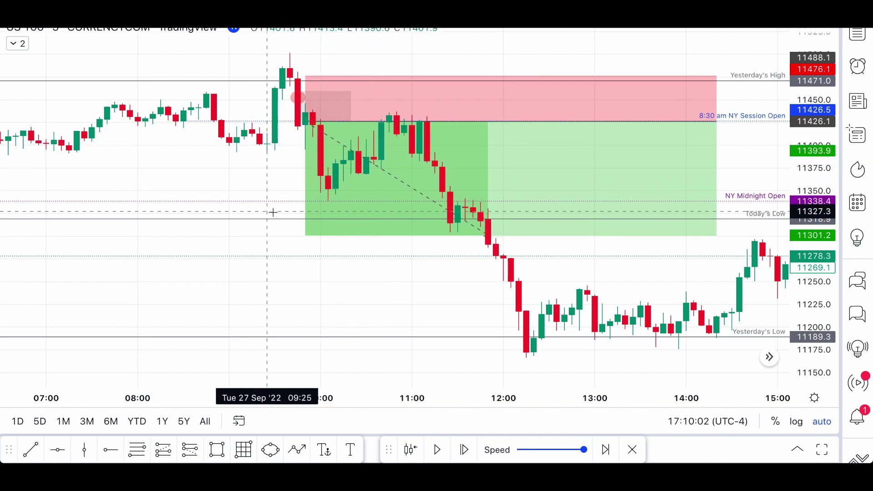
{"action": "left_click", "coordinate": [342, 182]}
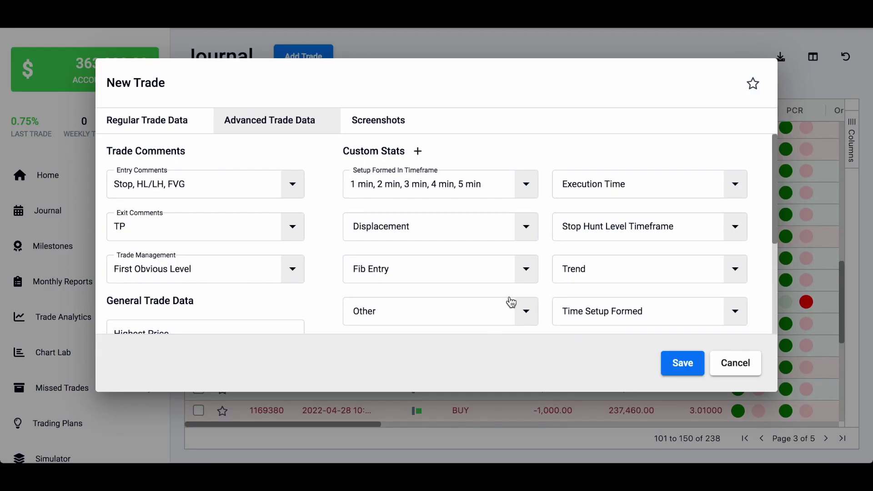
Tick Execution Time values 8:30+ through 9:45+ and close the list
{"action": "left_click", "coordinate": [587, 190]}
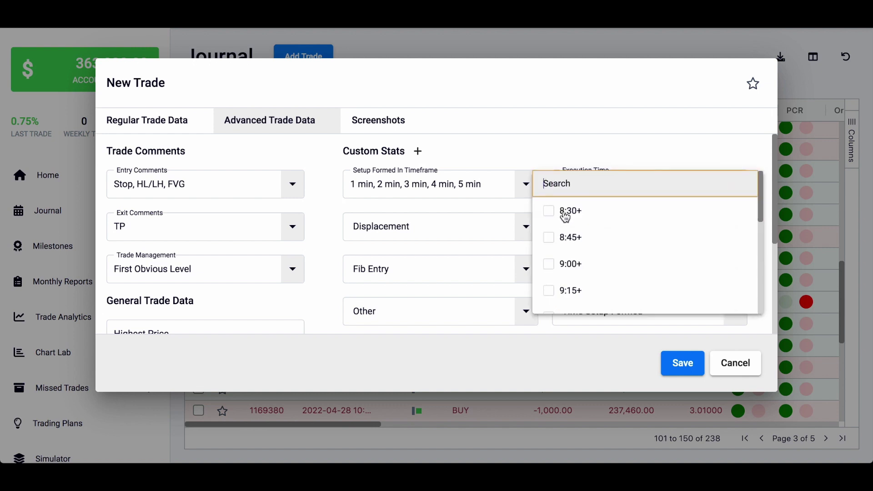
{"action": "left_click", "coordinate": [566, 217]}
{"action": "left_click", "coordinate": [570, 238]}
{"action": "left_click", "coordinate": [571, 264]}
{"action": "scroll", "coordinate": [571, 261], "scroll_direction": "down", "scroll_amount": 1}
{"action": "left_click", "coordinate": [572, 253]}
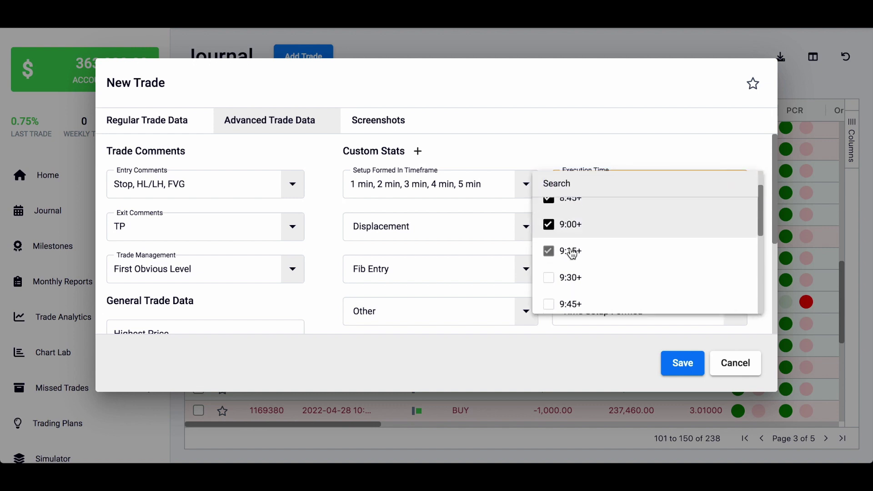
{"action": "scroll", "coordinate": [572, 255], "scroll_direction": "down", "scroll_amount": 1}
{"action": "scroll", "coordinate": [572, 257], "scroll_direction": "down", "scroll_amount": 1}
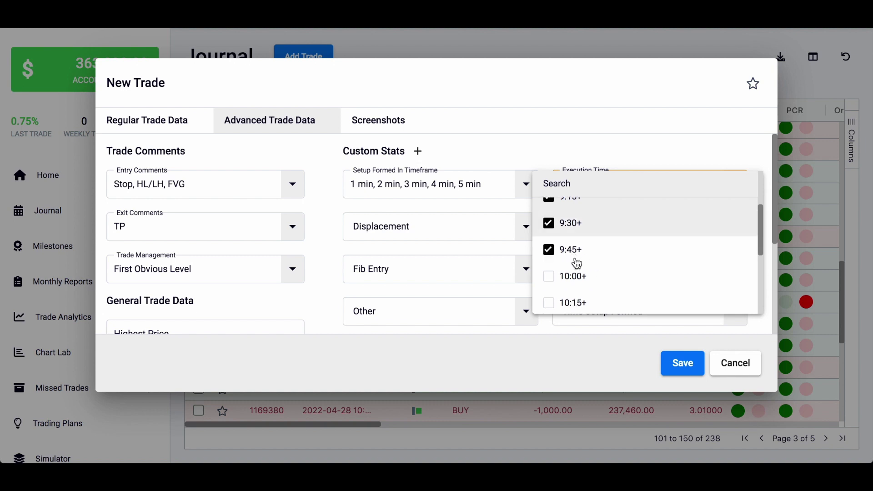
{"action": "scroll", "coordinate": [577, 264], "scroll_direction": "up", "scroll_amount": 1}
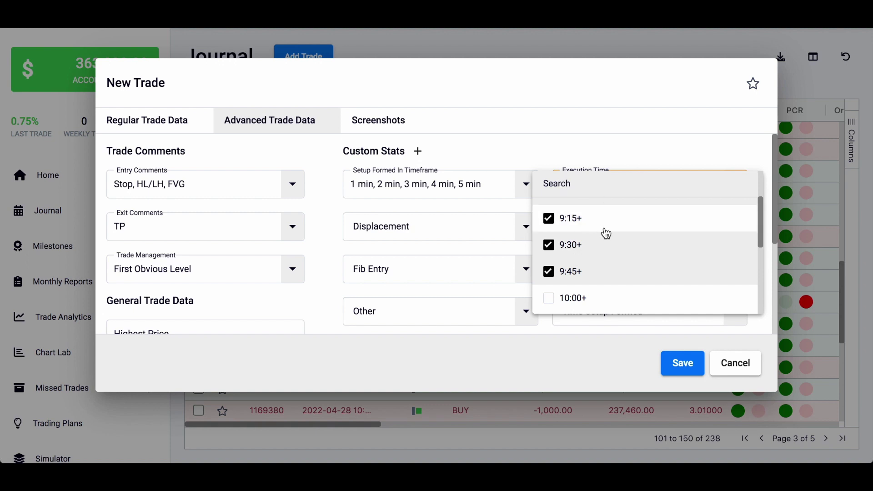
{"action": "scroll", "coordinate": [624, 272], "scroll_direction": "down", "scroll_amount": 1}
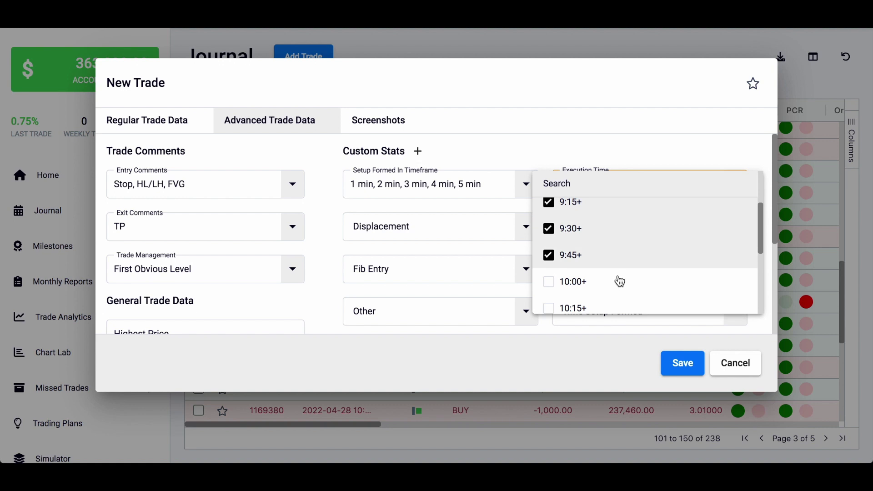
{"action": "left_click", "coordinate": [337, 247]}
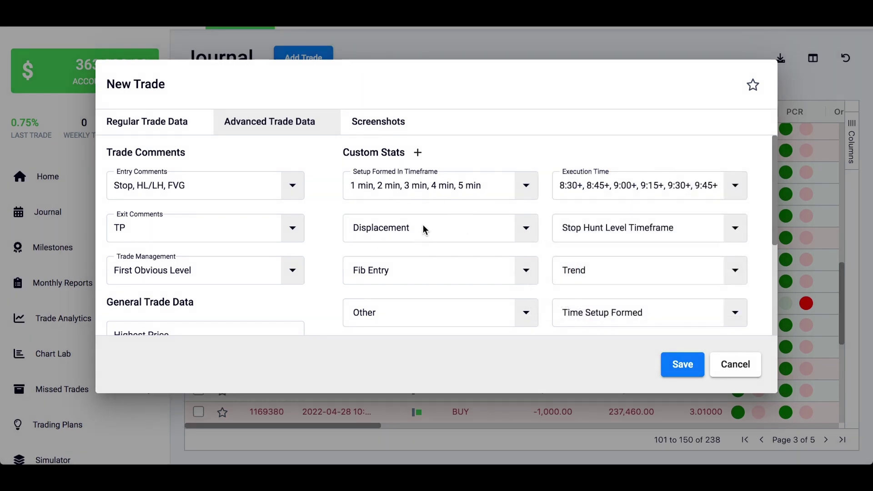
{"action": "left_click", "coordinate": [423, 225]}
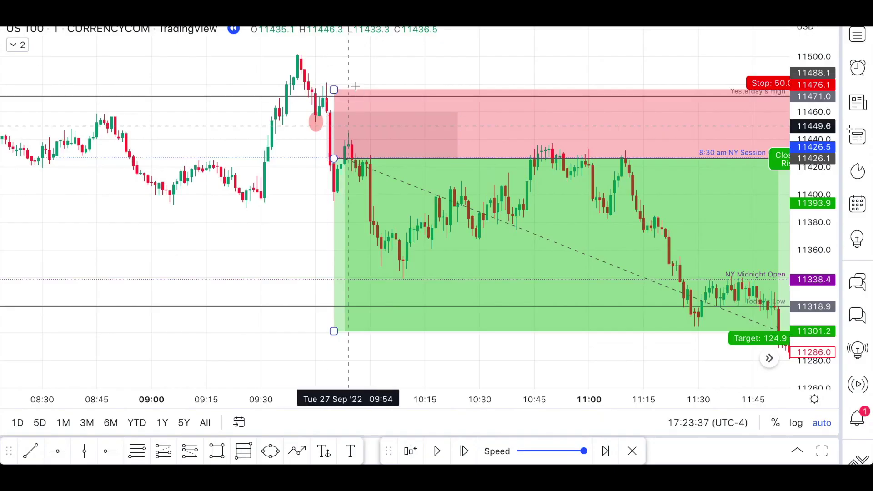
Measure the post-entry drop (−85.4 points over 15 bars), then tick Displacement 300+ and 500+
{"action": "left_click_drag", "start_coordinate": [355, 84], "coordinate": [410, 202]}
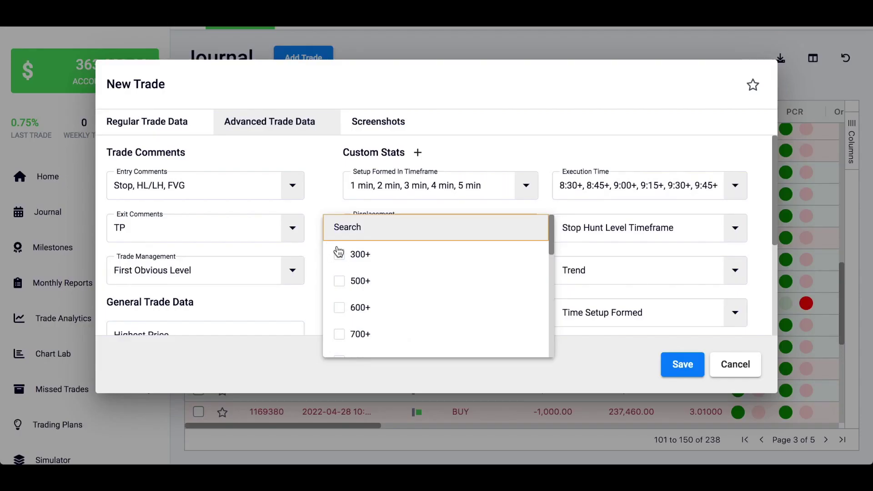
{"action": "left_click", "coordinate": [340, 254]}
{"action": "left_click", "coordinate": [347, 281]}
Add 600+, 700+ and 400+ to the Displacement values and close the list
{"action": "left_click", "coordinate": [353, 308]}
{"action": "left_click", "coordinate": [351, 334]}
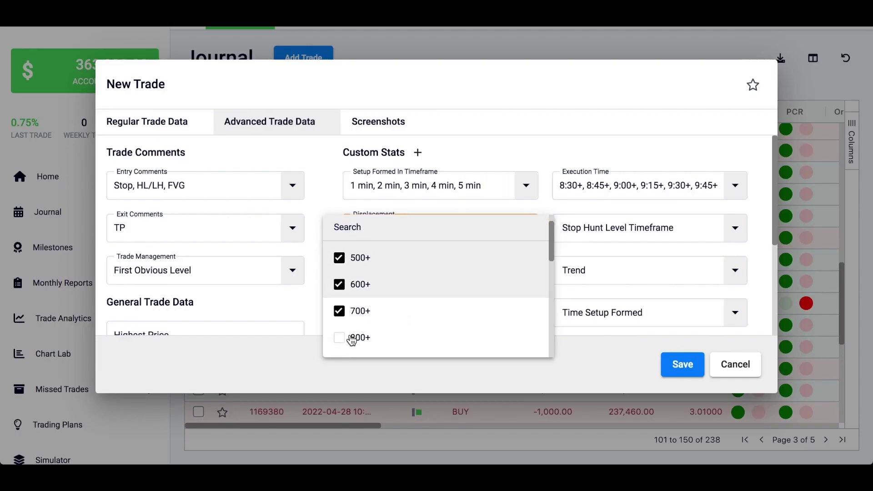
{"action": "scroll", "coordinate": [357, 338], "scroll_direction": "down", "scroll_amount": 5}
{"action": "left_click", "coordinate": [359, 342]}
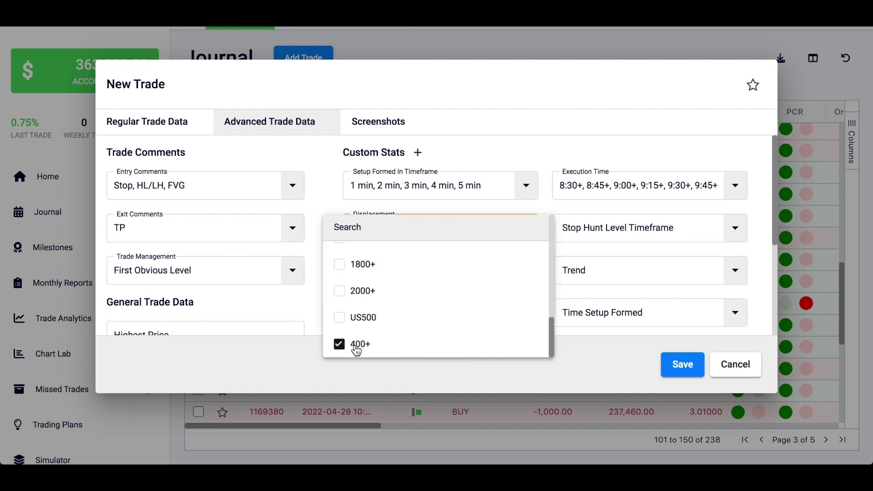
{"action": "left_click", "coordinate": [328, 200]}
{"action": "left_click", "coordinate": [616, 238]}
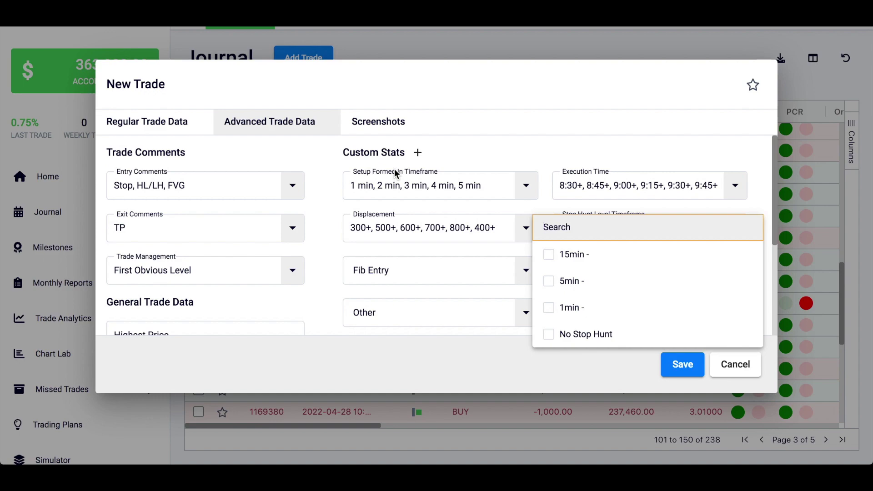
{"action": "left_click", "coordinate": [327, 185]}
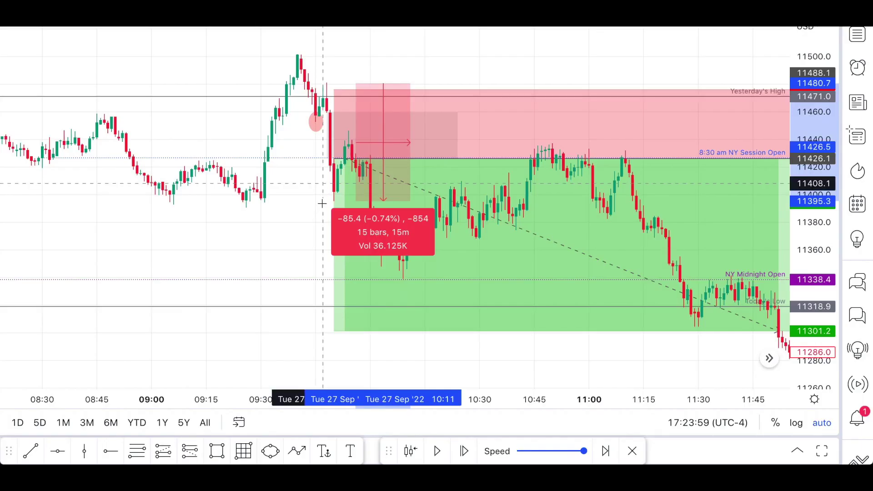
Switch the US 100 chart to 5-minute candles and pan back to the trade
{"action": "scroll", "coordinate": [288, 223], "scroll_direction": "left", "scroll_amount": 5}
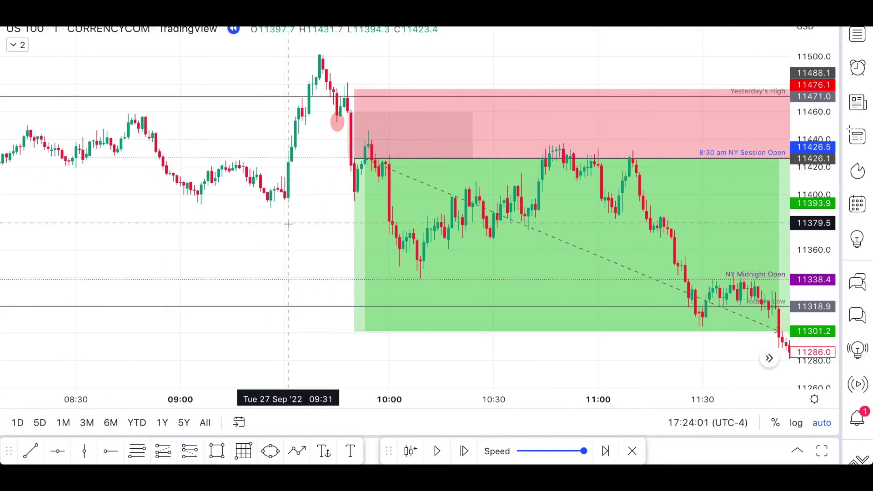
{"action": "key", "text": "5"}
{"action": "key", "text": "Return"}
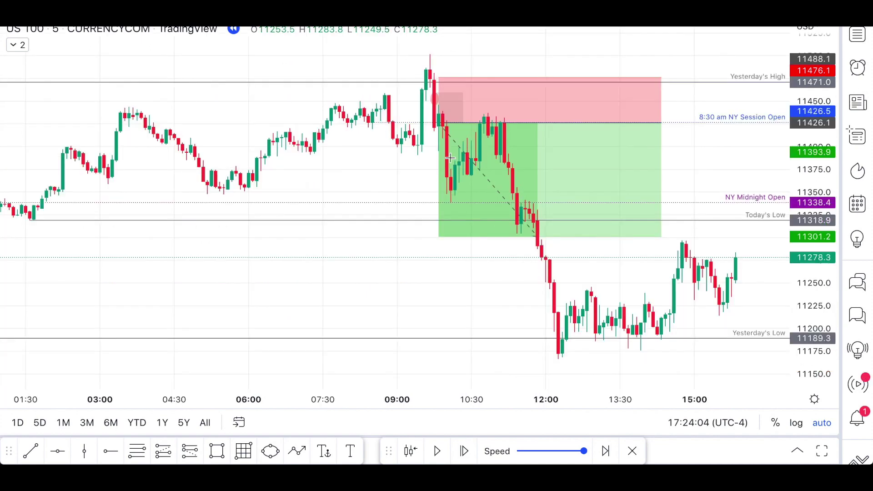
{"action": "scroll", "coordinate": [454, 185], "scroll_direction": "left", "scroll_amount": 10}
{"action": "scroll", "coordinate": [454, 184], "scroll_direction": "left", "scroll_amount": 10}
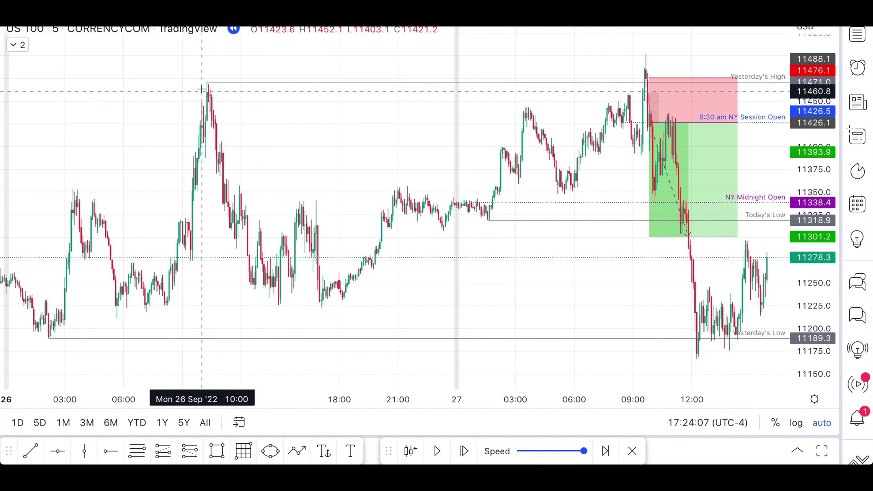
View the trade on 15-minute candles, then return to the 1-minute chart
{"action": "key", "text": "1"}
{"action": "key", "text": "5"}
{"action": "key", "text": "Return"}
{"action": "scroll", "coordinate": [612, 183], "scroll_direction": "down", "scroll_amount": 5}
{"action": "scroll", "coordinate": [612, 184], "scroll_direction": "up", "scroll_amount": 5}
{"action": "scroll", "coordinate": [613, 183], "scroll_direction": "up", "scroll_amount": 1}
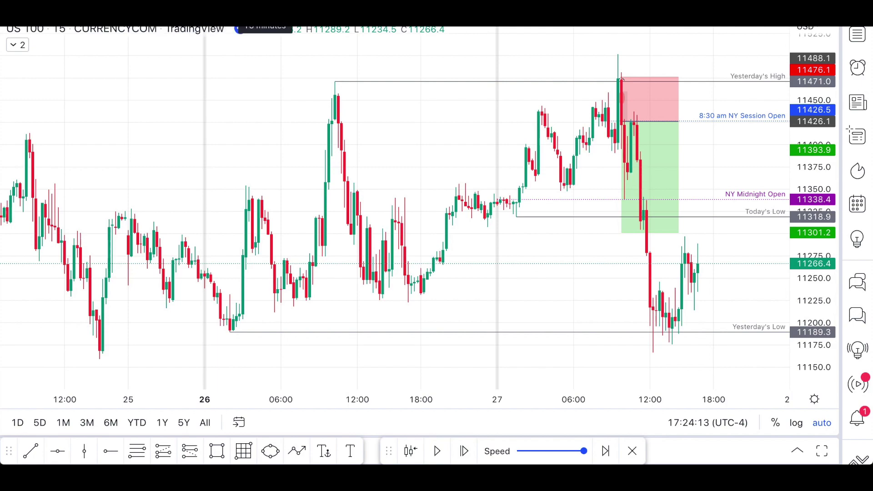
{"action": "key", "text": "1"}
{"action": "key", "text": "Return"}
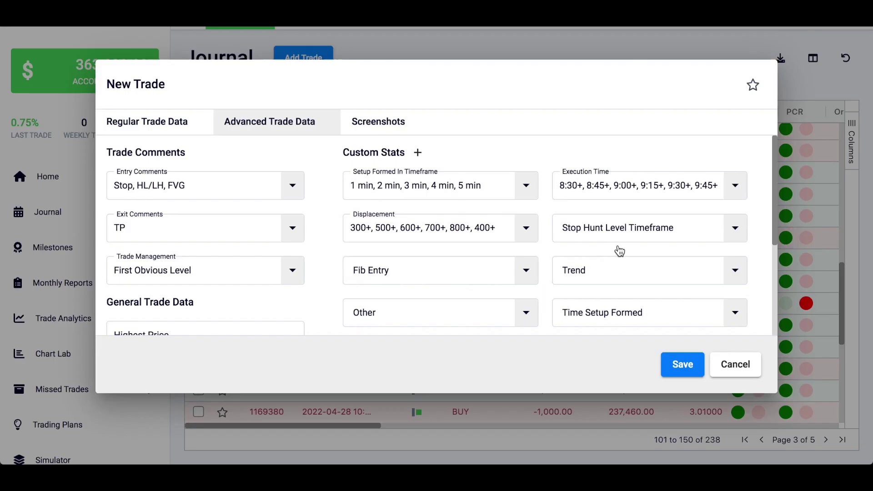
Tick 15min and 5min as the Stop Hunt Level Timeframe and close the list
{"action": "left_click", "coordinate": [645, 246]}
{"action": "left_click", "coordinate": [576, 254]}
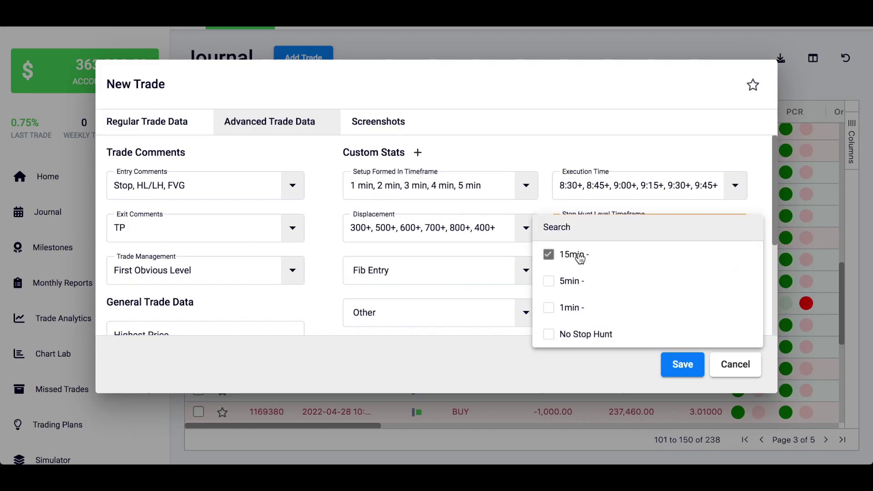
{"action": "left_click", "coordinate": [572, 281]}
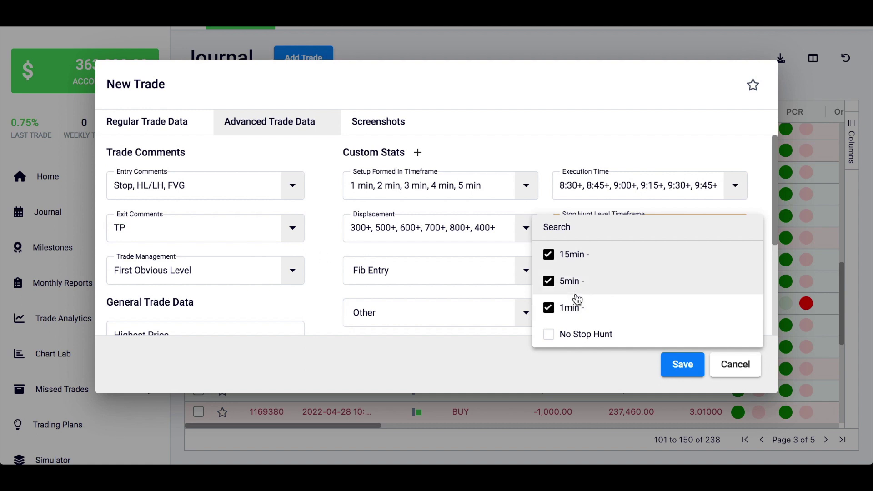
{"action": "left_click", "coordinate": [320, 265]}
{"action": "scroll", "coordinate": [331, 262], "scroll_direction": "down", "scroll_amount": 2}
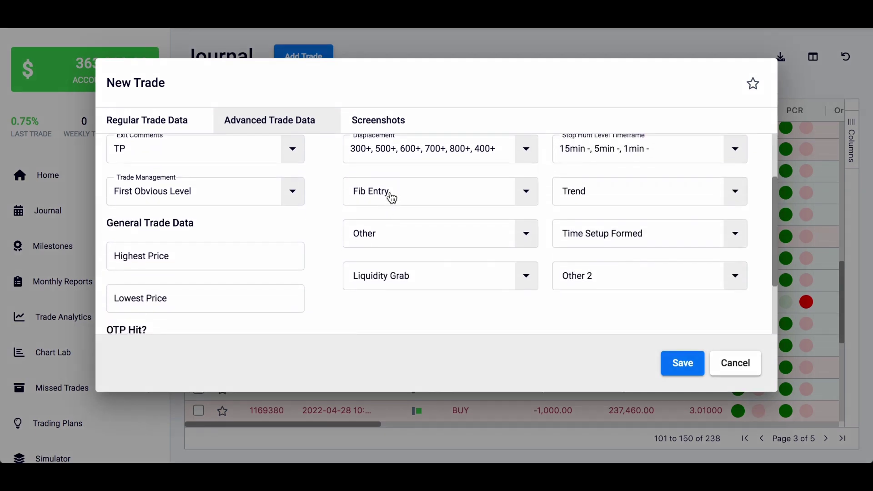
Open the Fib Entry list and scroll through its levels
{"action": "left_click", "coordinate": [392, 197]}
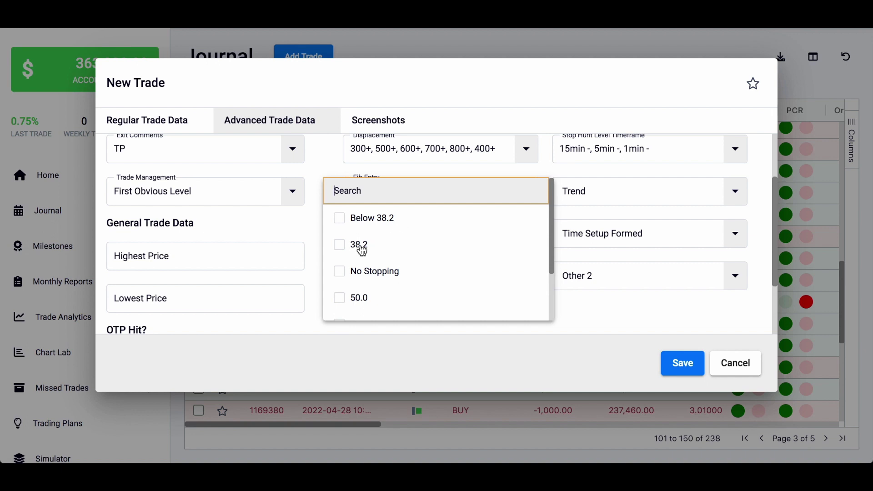
{"action": "scroll", "coordinate": [375, 252], "scroll_direction": "down", "scroll_amount": 2}
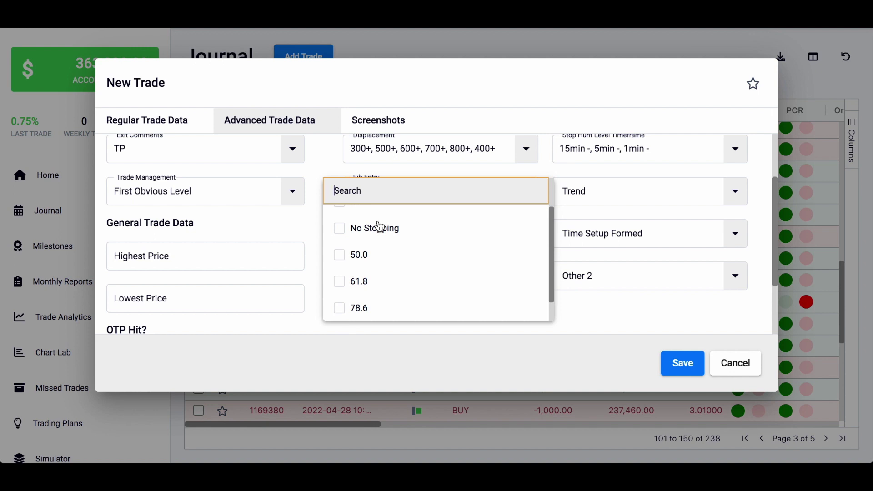
{"action": "scroll", "coordinate": [380, 226], "scroll_direction": "down", "scroll_amount": 1}
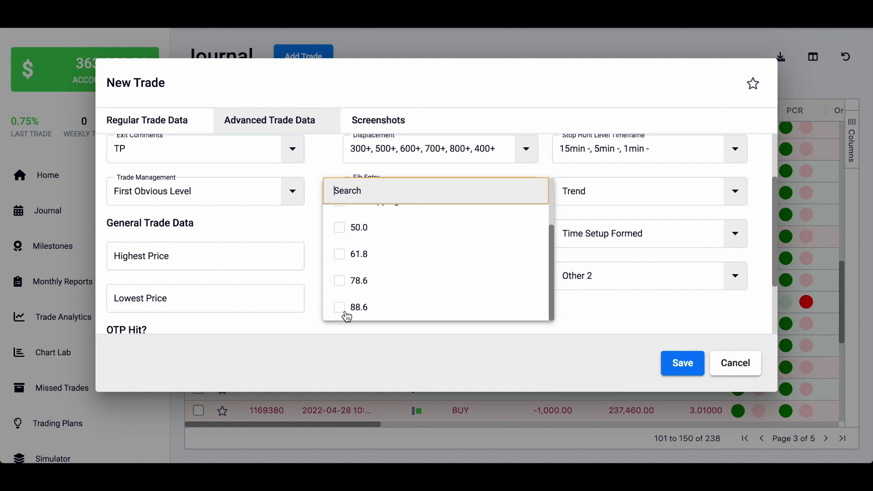
{"action": "scroll", "coordinate": [360, 316], "scroll_direction": "up", "scroll_amount": 3}
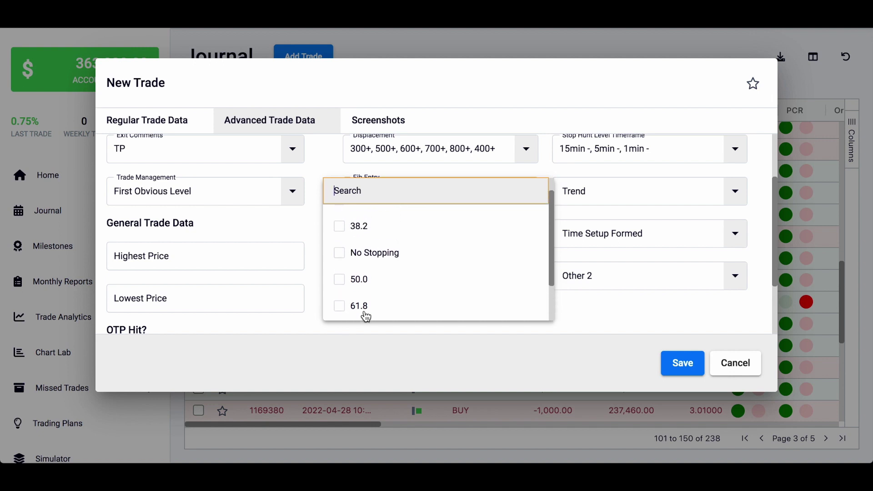
{"action": "scroll", "coordinate": [366, 317], "scroll_direction": "down", "scroll_amount": 1}
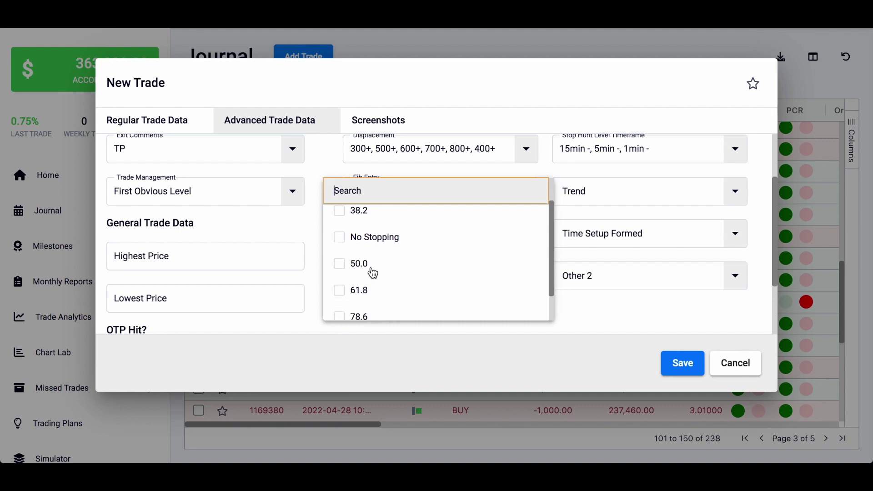
{"action": "scroll", "coordinate": [372, 273], "scroll_direction": "down", "scroll_amount": 1}
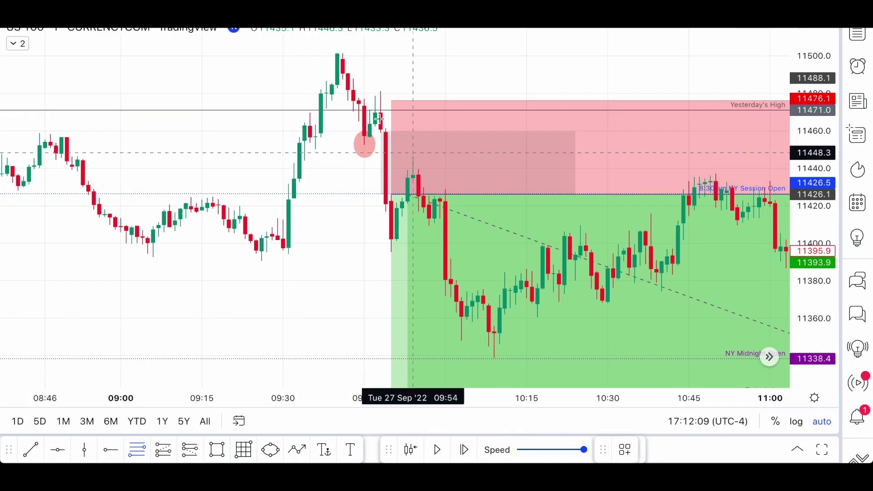
Draw a Fib retracement from the 09:46 high to about 11395 at 10:20, then tick Fib Entry 50.0
{"action": "left_click", "coordinate": [370, 91]}
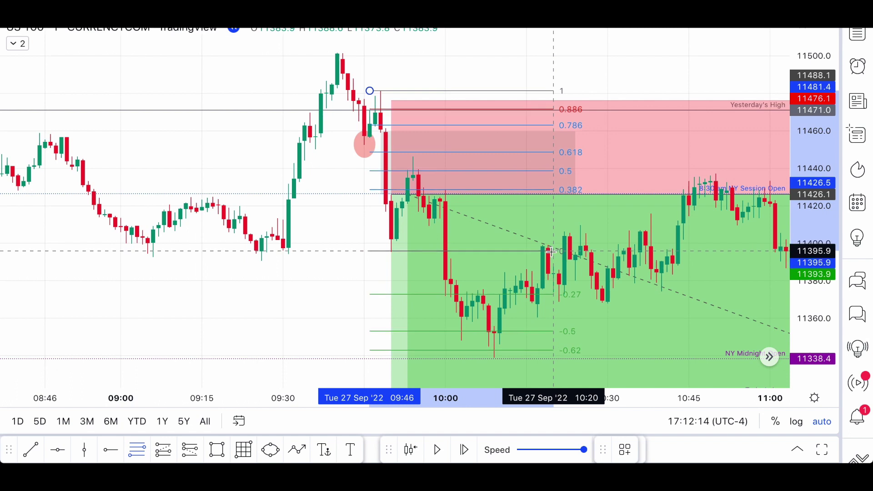
{"action": "left_click", "coordinate": [552, 251]}
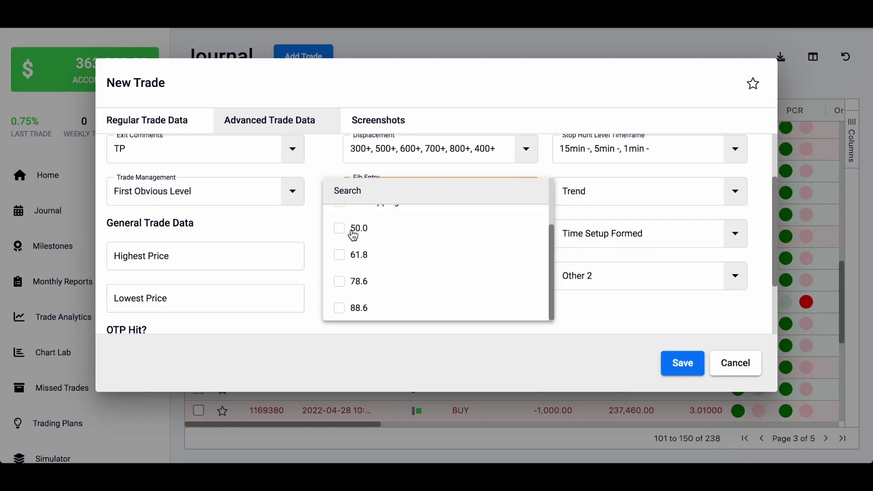
{"action": "left_click", "coordinate": [351, 230]}
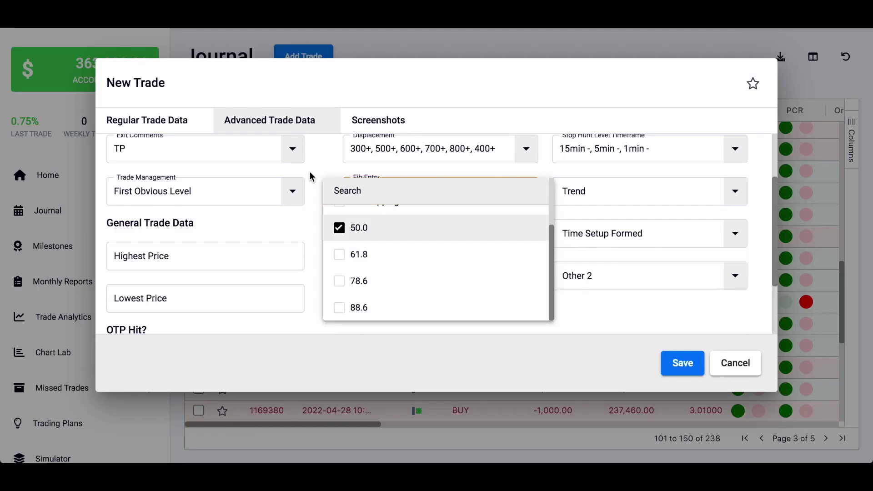